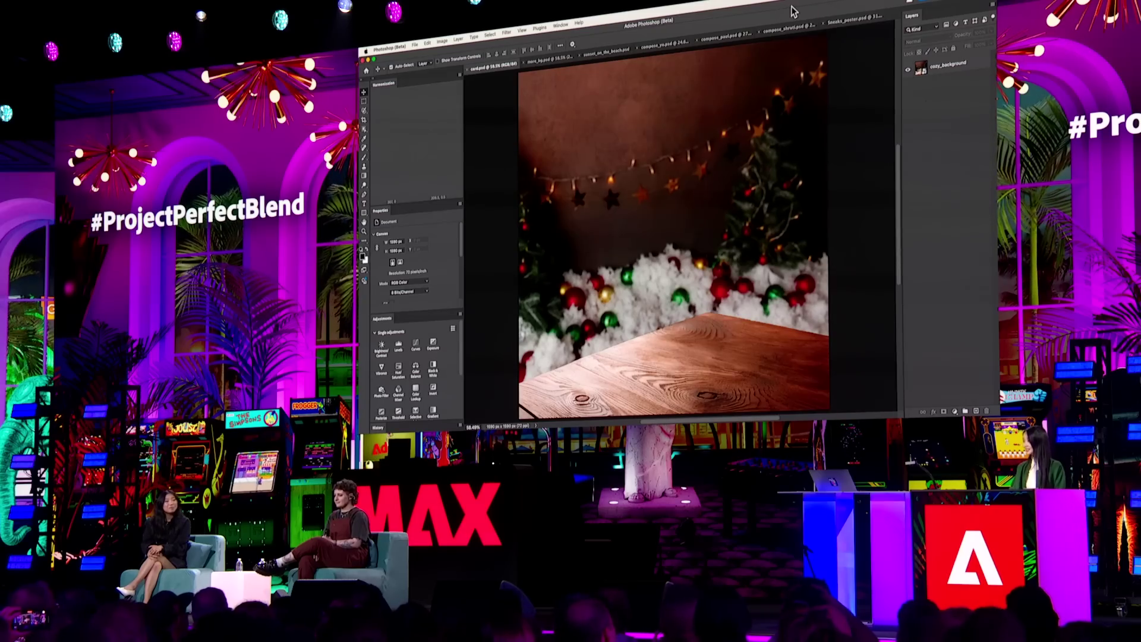
Step: Place boyfriend.png on the card as a new layer above cozy_background
key("super+Tab")
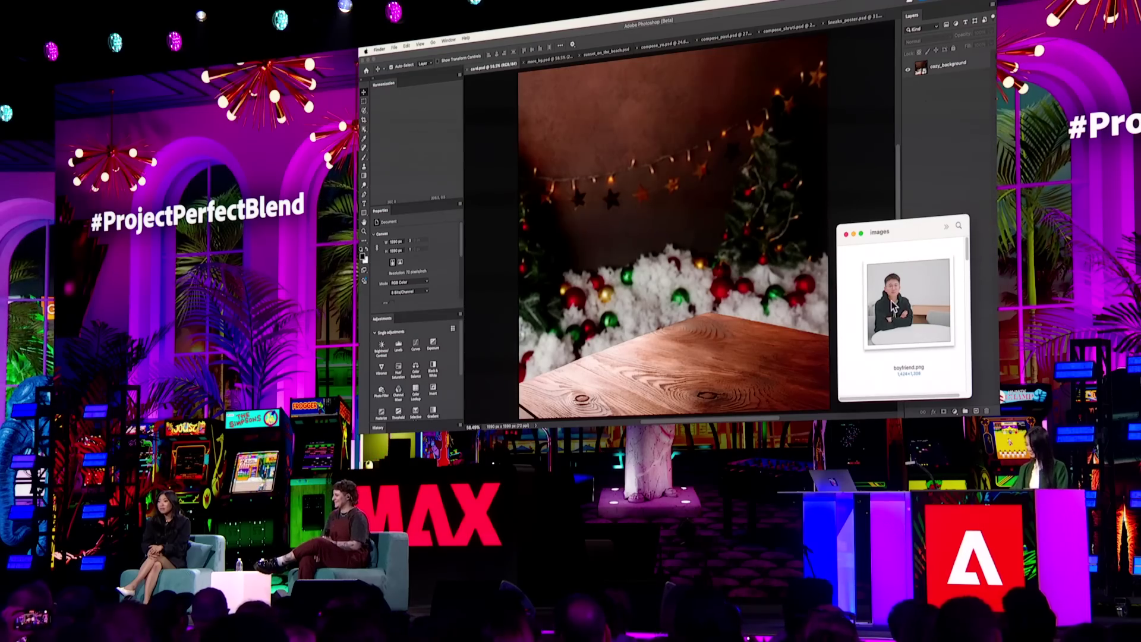
left_click_drag(893, 306, 724, 287)
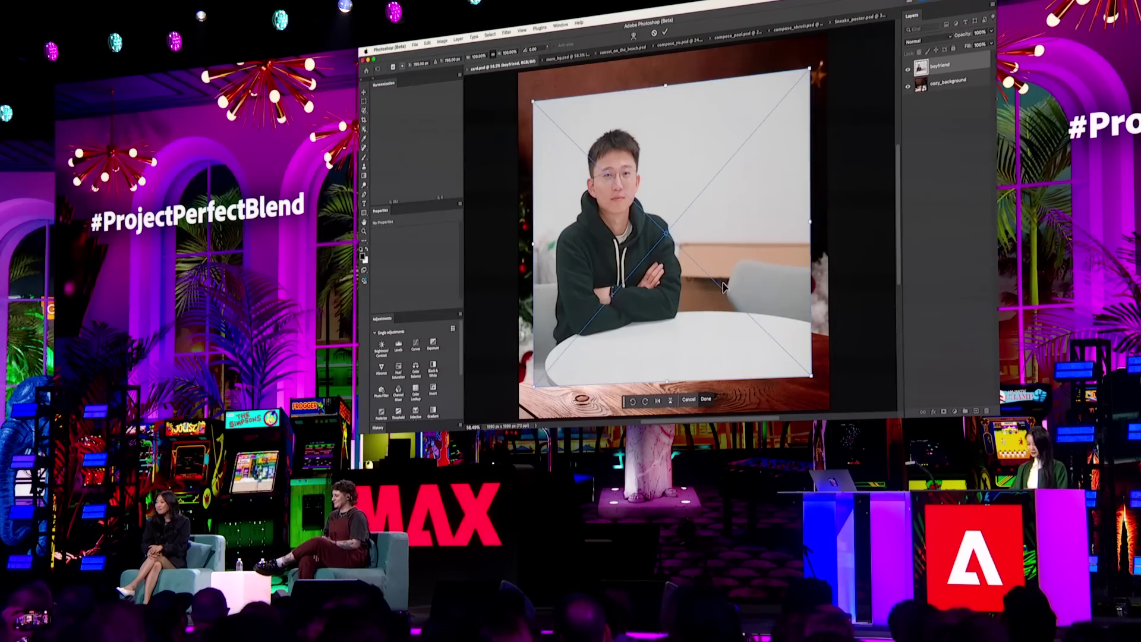
left_click(705, 399)
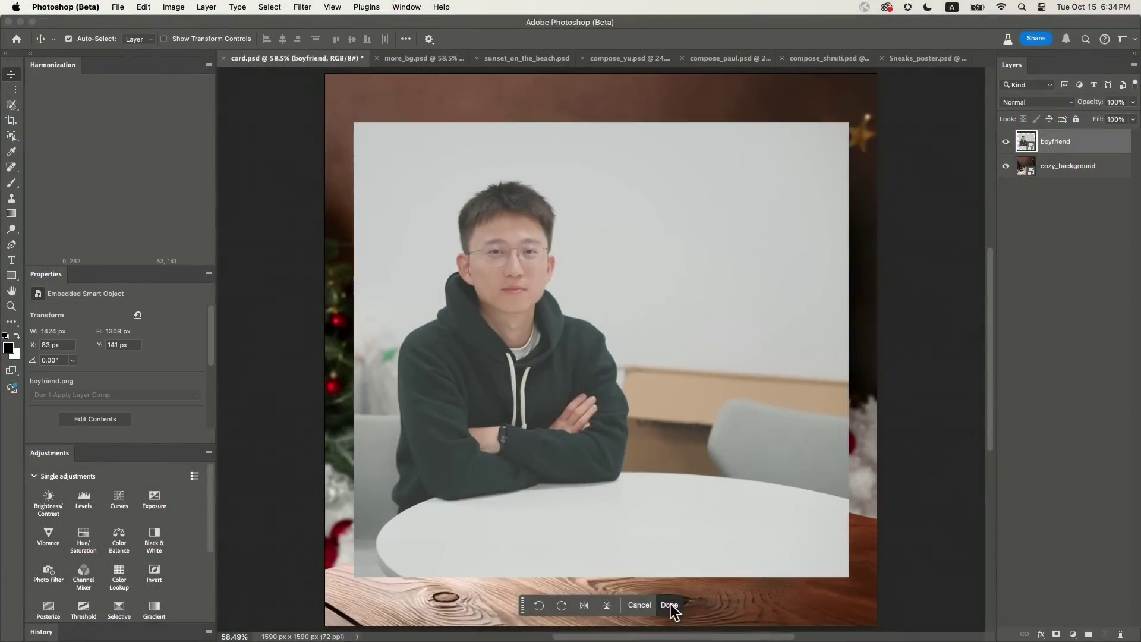
left_click(670, 604)
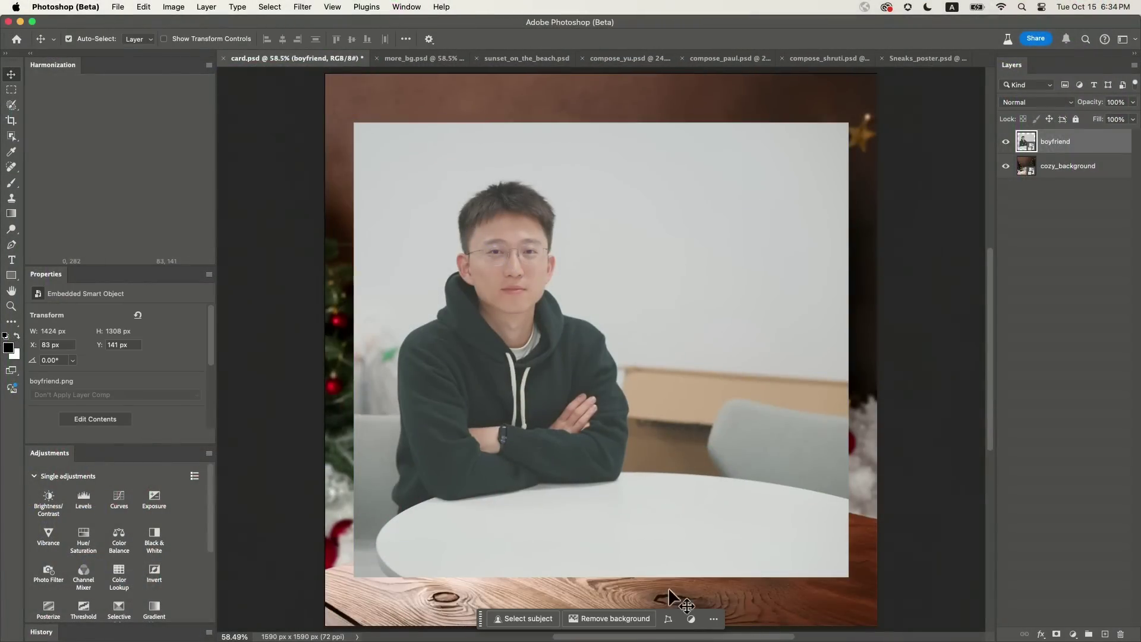
Step: Remove the boyfriend's white backdrop and move him down-left to X 0, Y 282 at the table
left_click(586, 620)
left_click_drag(561, 416, 405, 519)
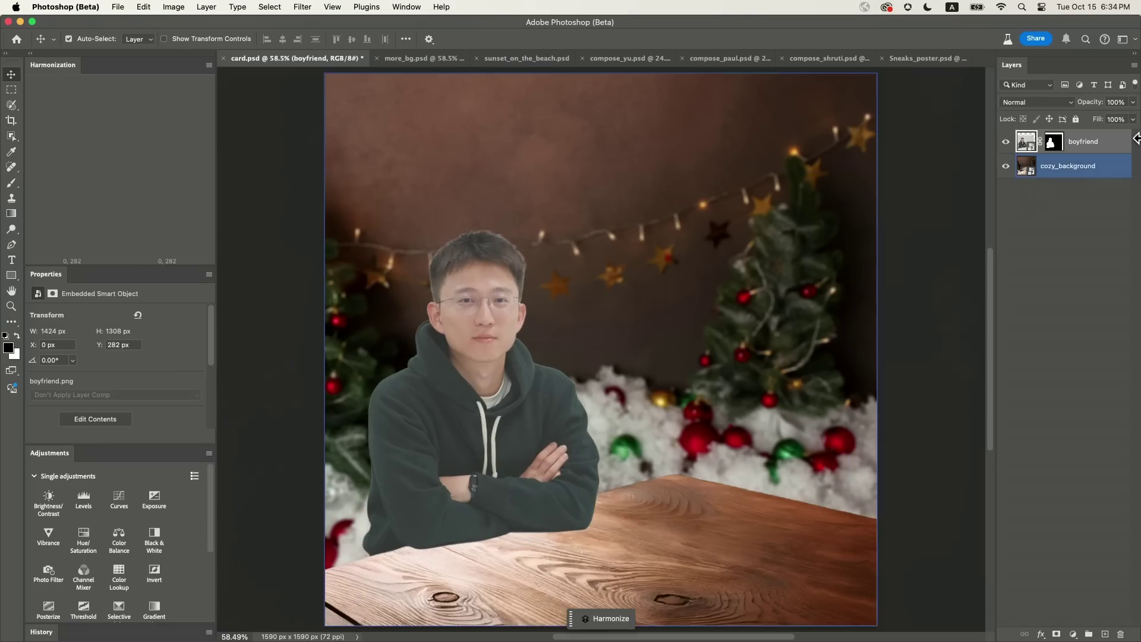
left_click(1089, 172)
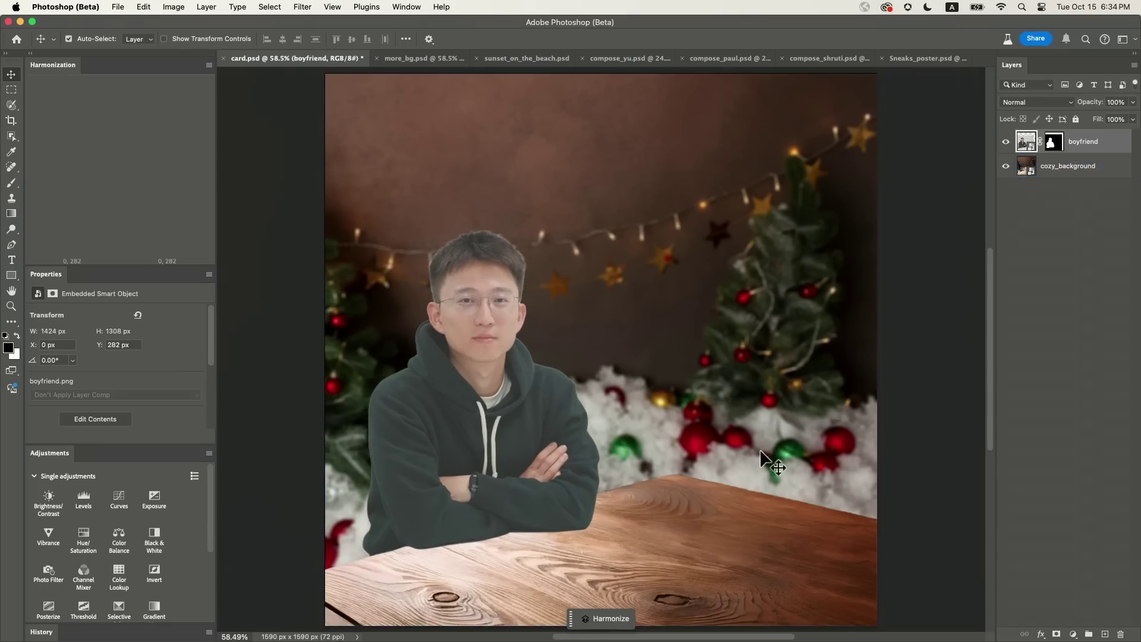
Step: Harmonize the boyfriend with the Christmas scene, toggling the harmonized layer to compare before and after
left_click(616, 623)
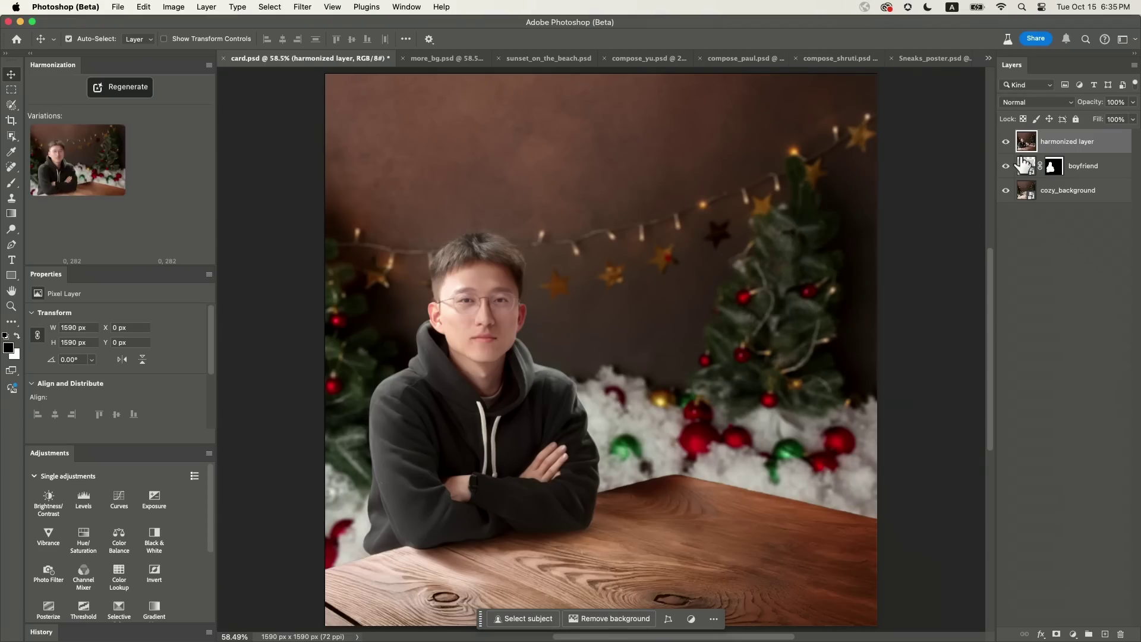
left_click(1006, 142)
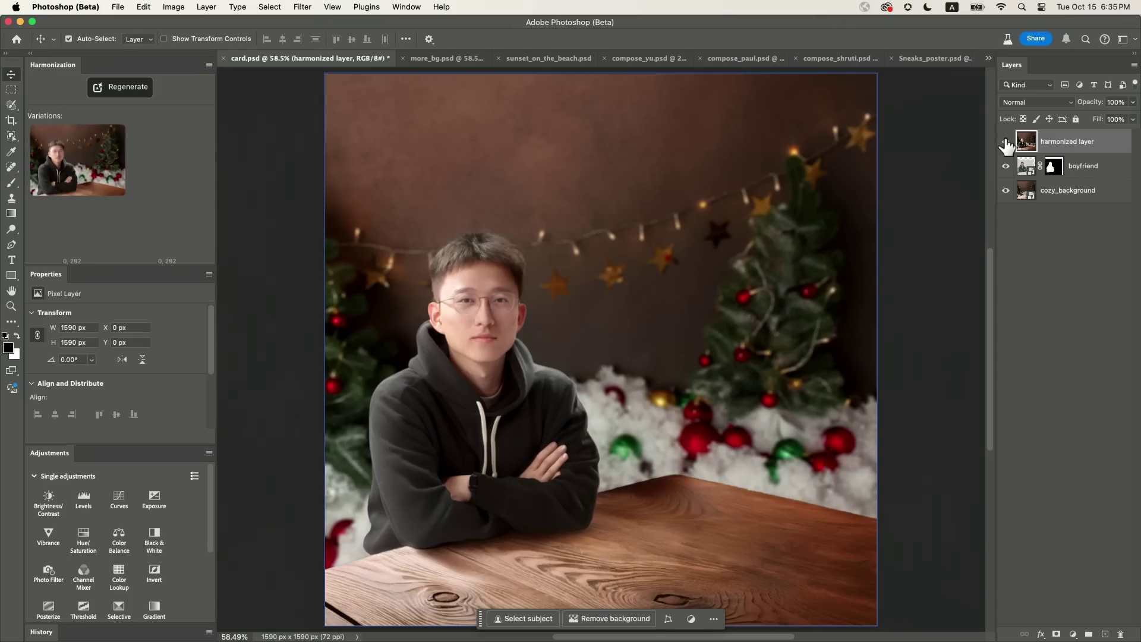
left_click(1005, 145)
left_click(1005, 144)
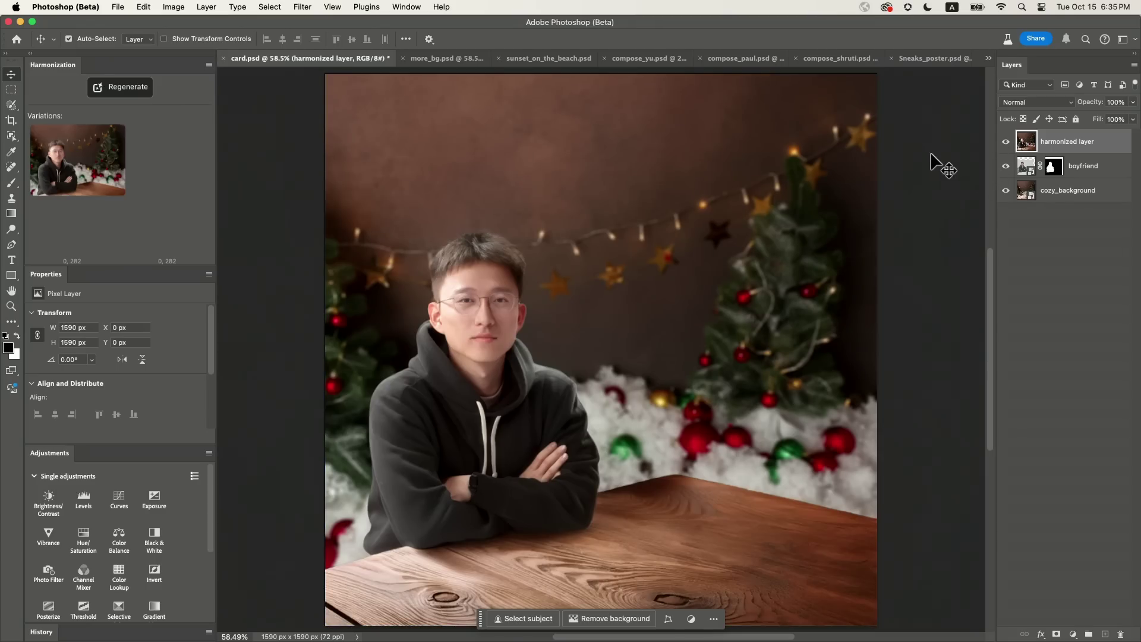
left_click(1006, 144)
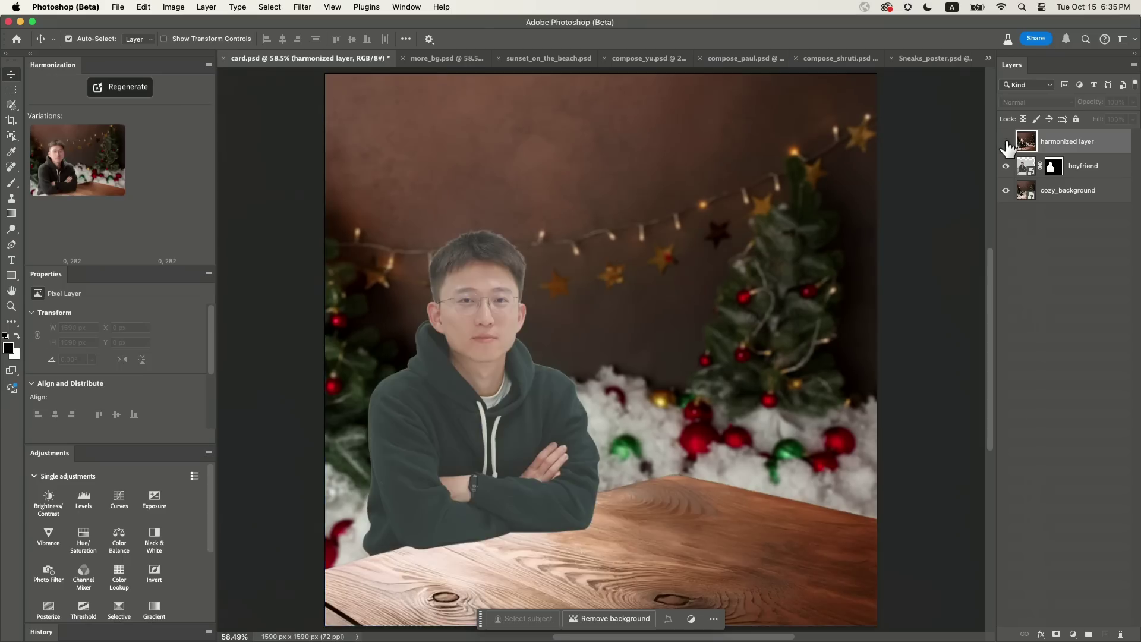
left_click(1006, 145)
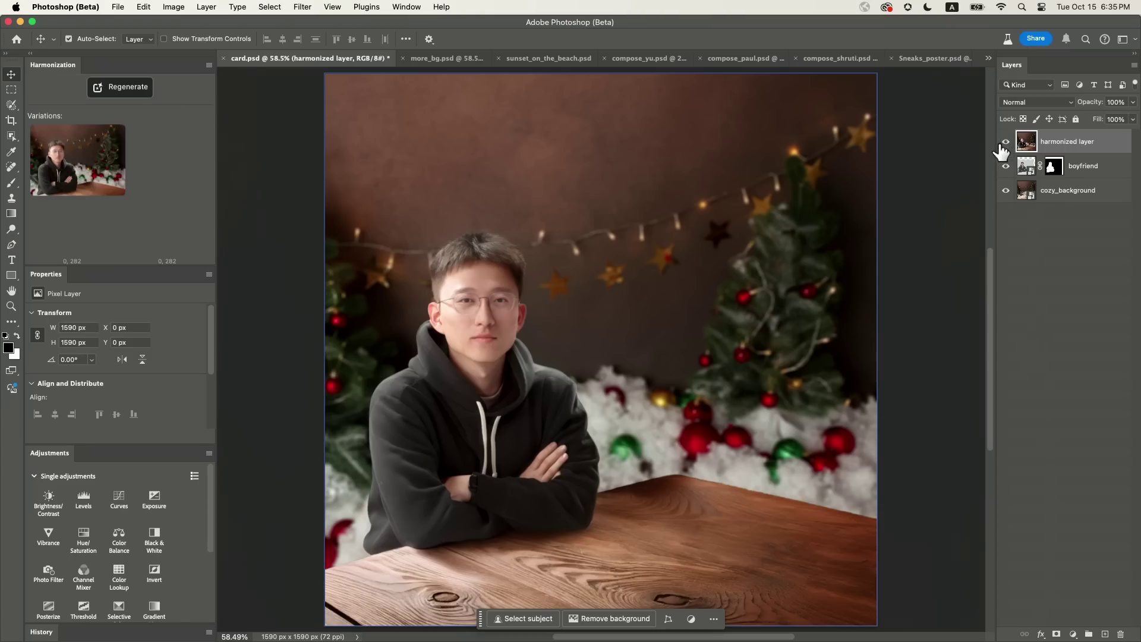
Step: Place me_in_california.png beside the boyfriend at the table and remove her beach background
key("super+Tab")
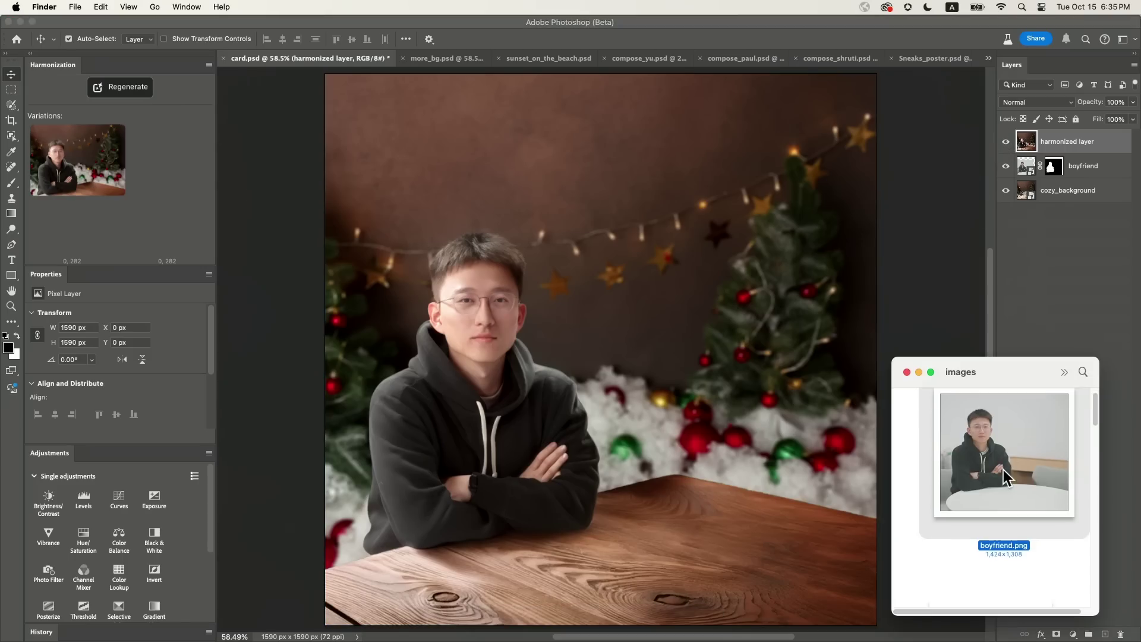
scroll(1003, 470, "down", 3)
left_click_drag(997, 450, 721, 398)
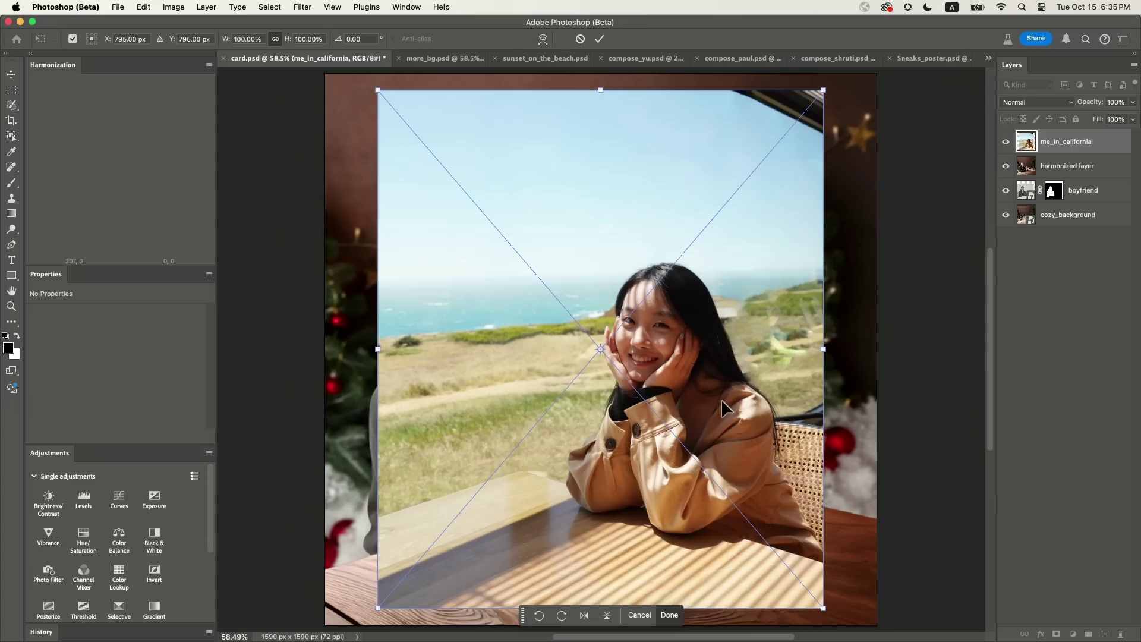
left_click(666, 615)
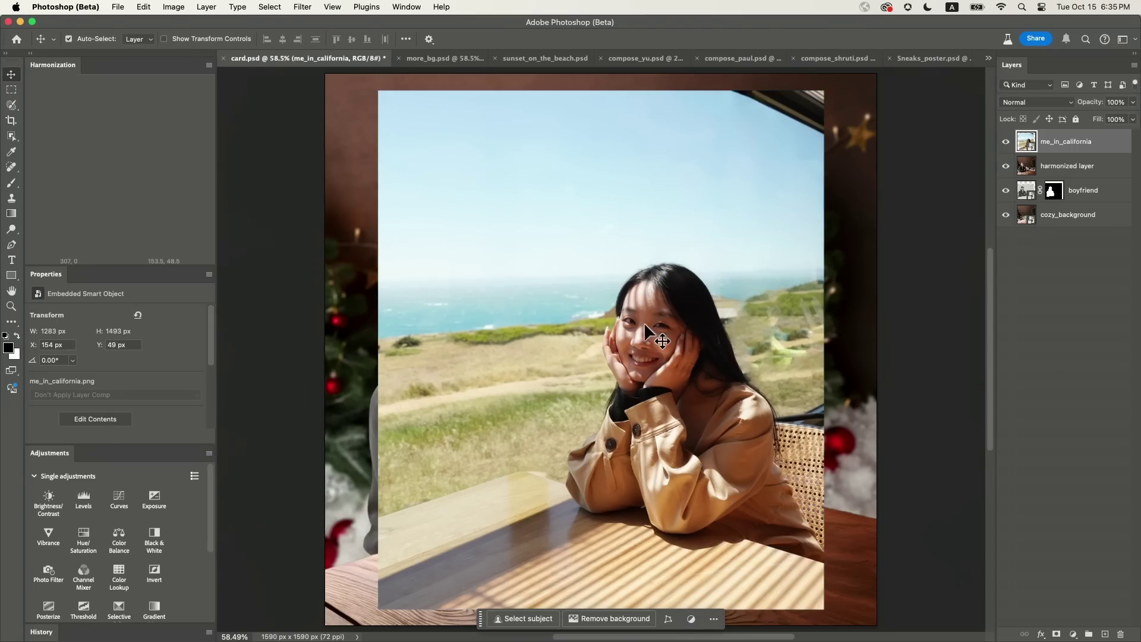
left_click_drag(644, 312, 692, 294)
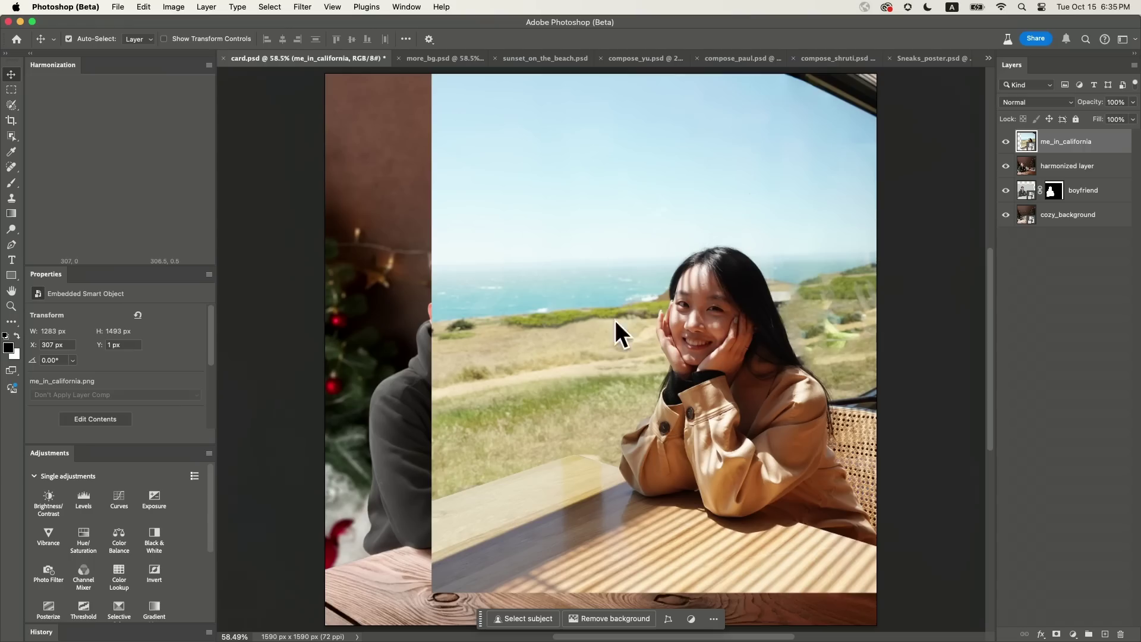
left_click(617, 602)
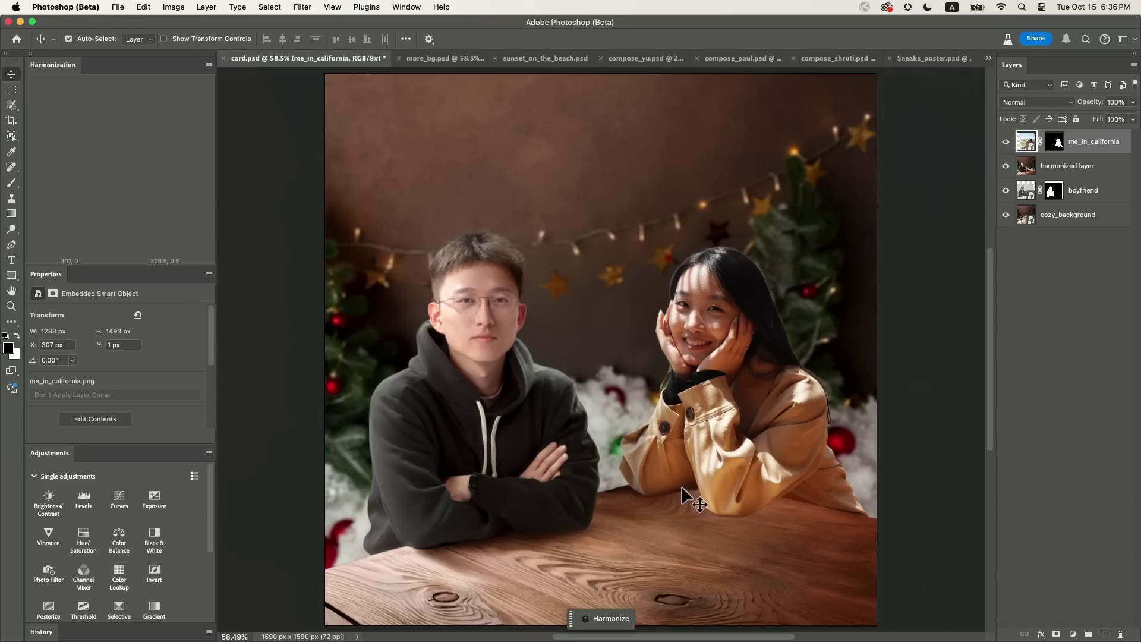
Step: Harmonize the woman with the Christmas scene and compare the new harmonized layer on and off
left_click(610, 619)
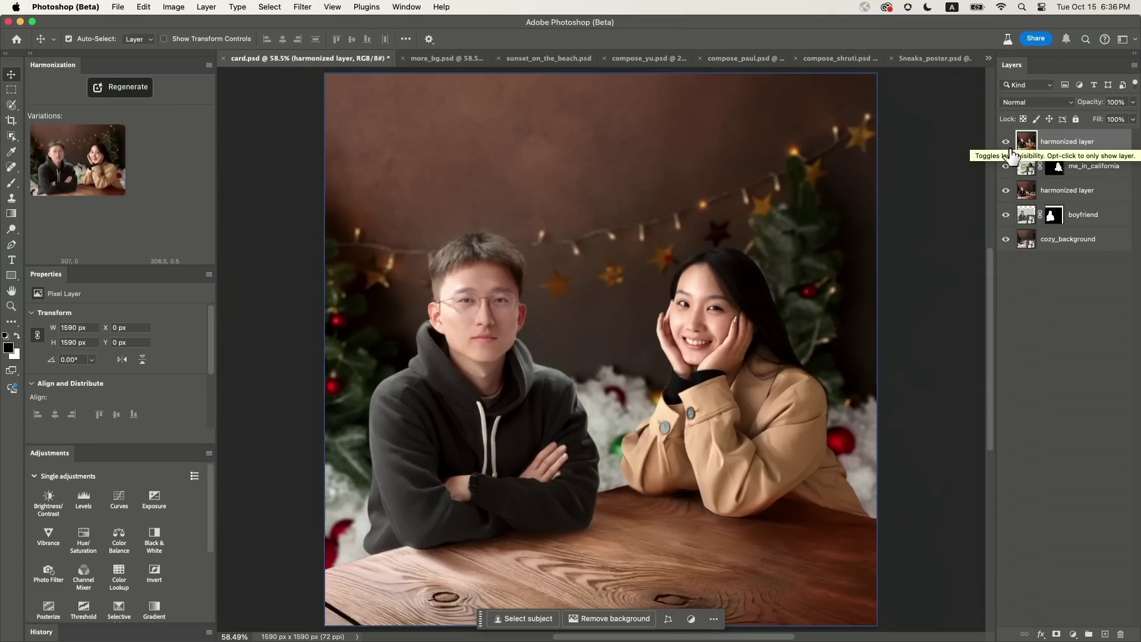
left_click(1007, 144)
left_click(1006, 144)
Step: Hide the earlier boyfriend-only harmonized layer and recheck the new harmonized result
left_click(1013, 193)
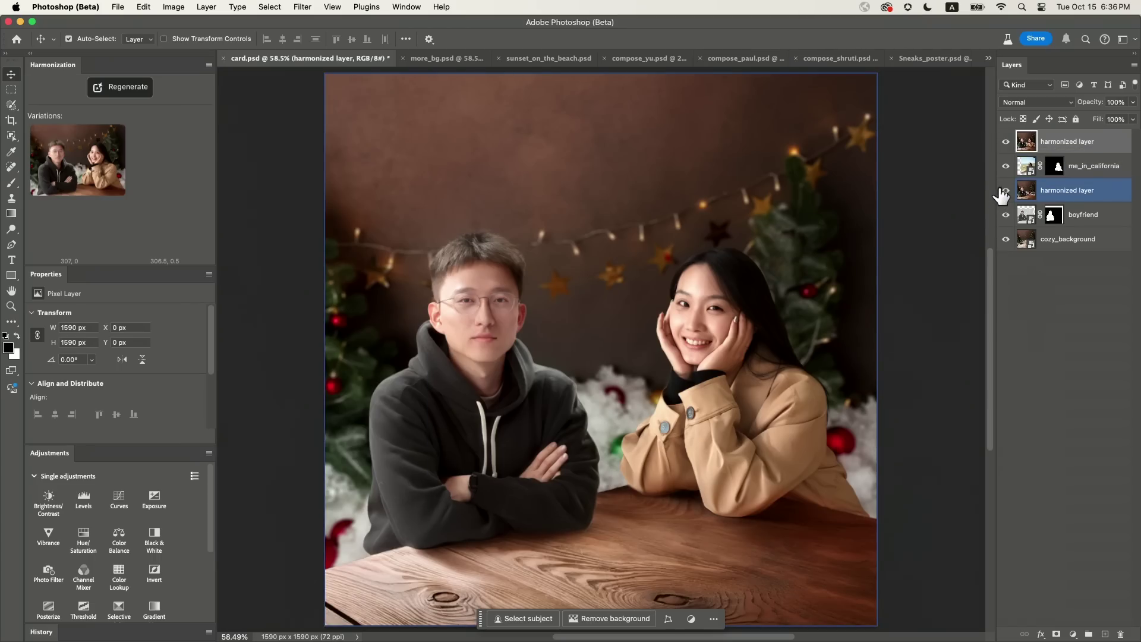
left_click(1005, 190)
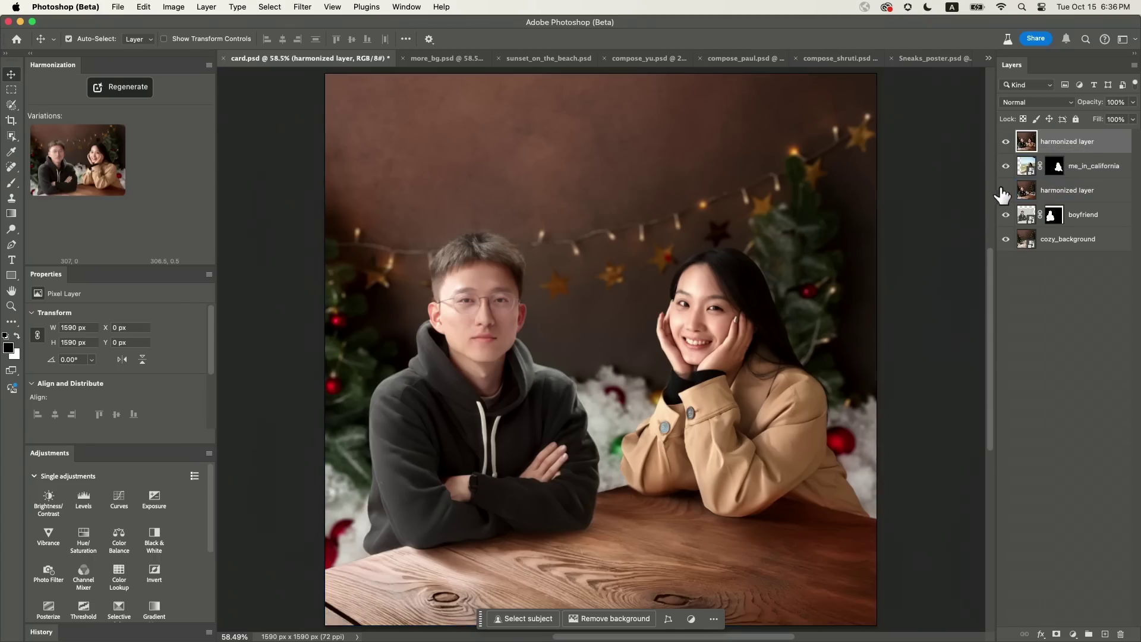
left_click(1006, 145)
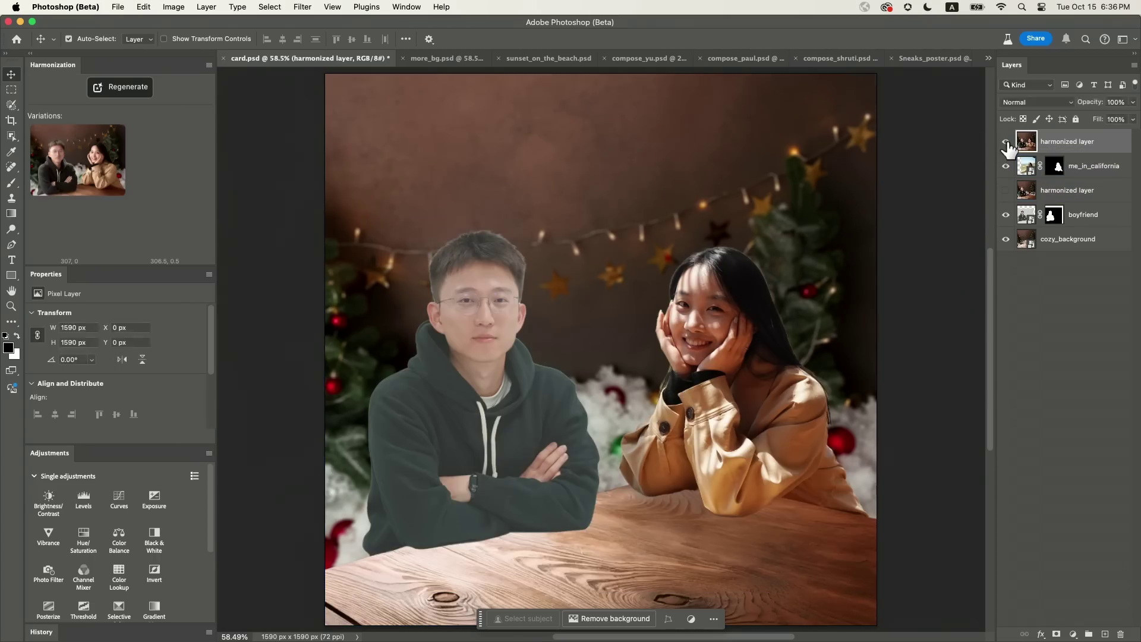
left_click(1006, 142)
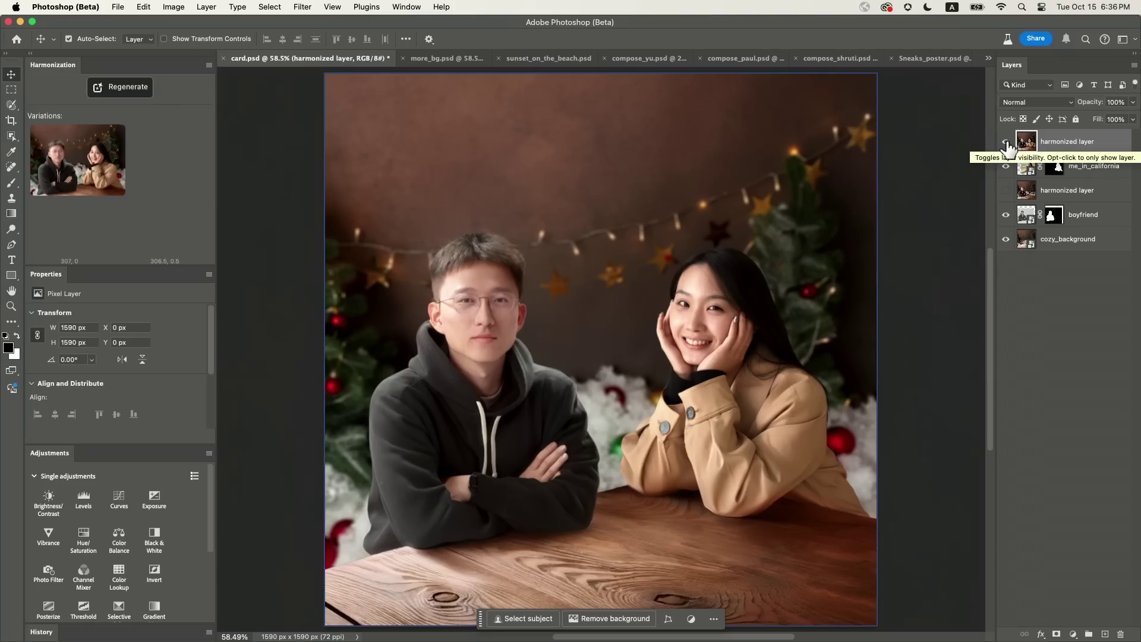
left_click(1018, 166)
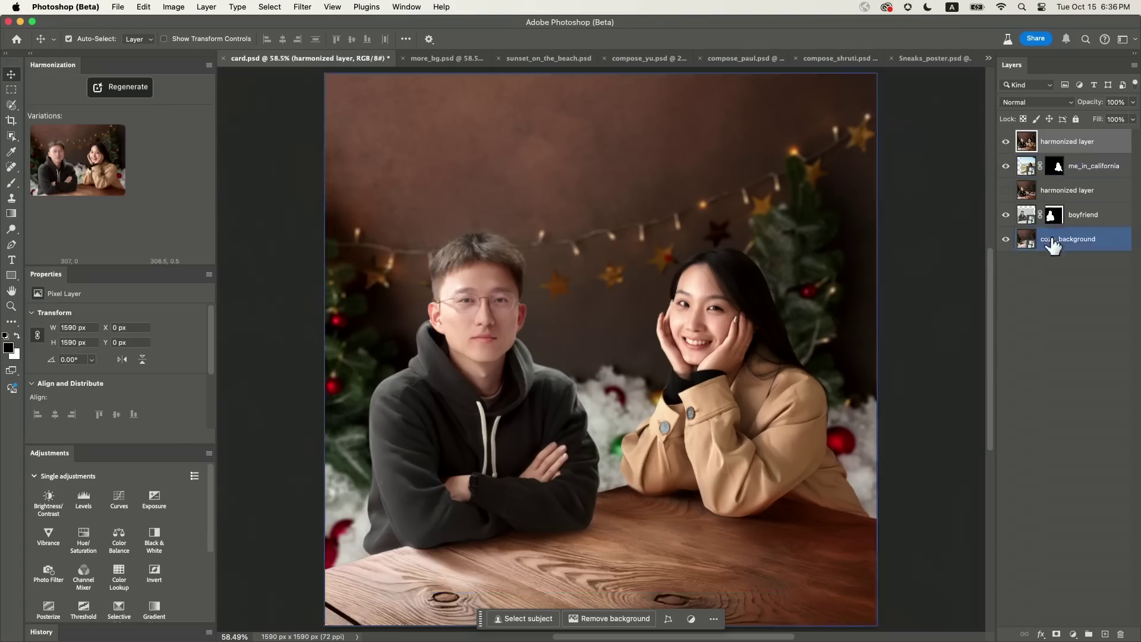
key("super+Tab")
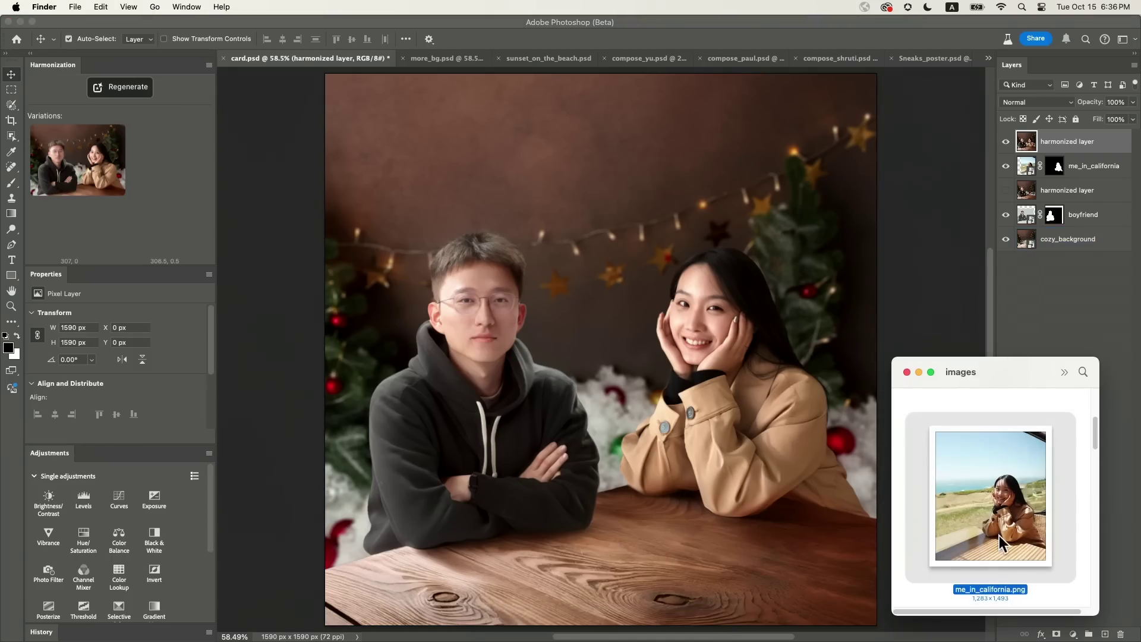
Step: Place sudo.png between the couple, move the cat down onto the table, and remove its background
scroll(992, 493, "down", 5)
left_click_drag(990, 488, 677, 379)
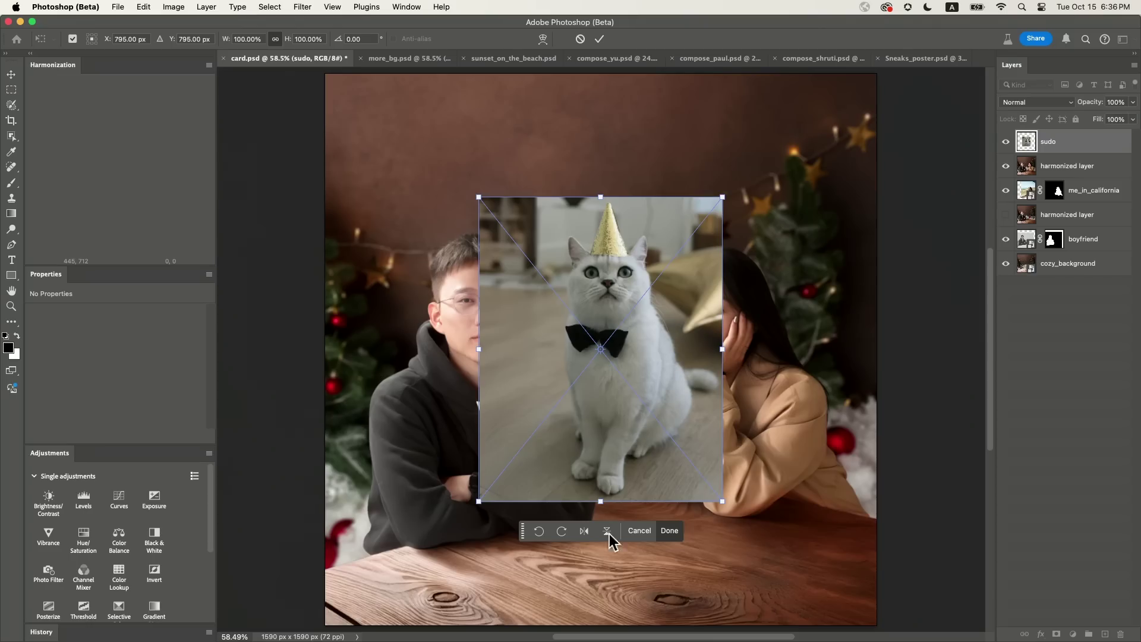
left_click(662, 531)
left_click_drag(657, 451, 622, 554)
left_click(629, 618)
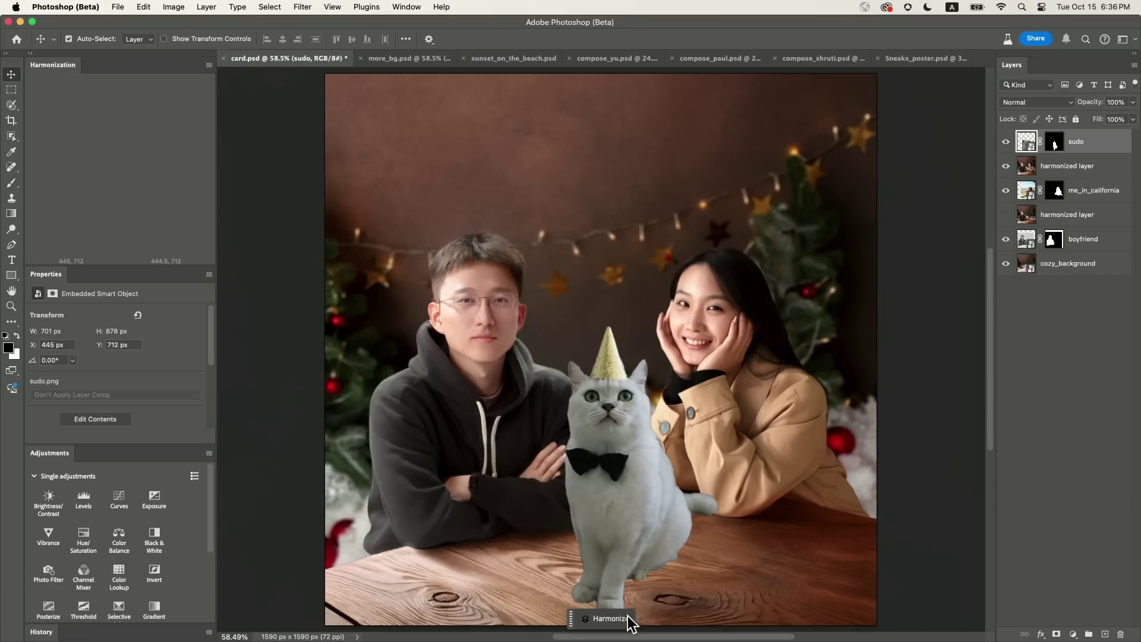
Step: Harmonize the cat with the cozy scene, toggling the harmonized layer off and on to compare
left_click(610, 619)
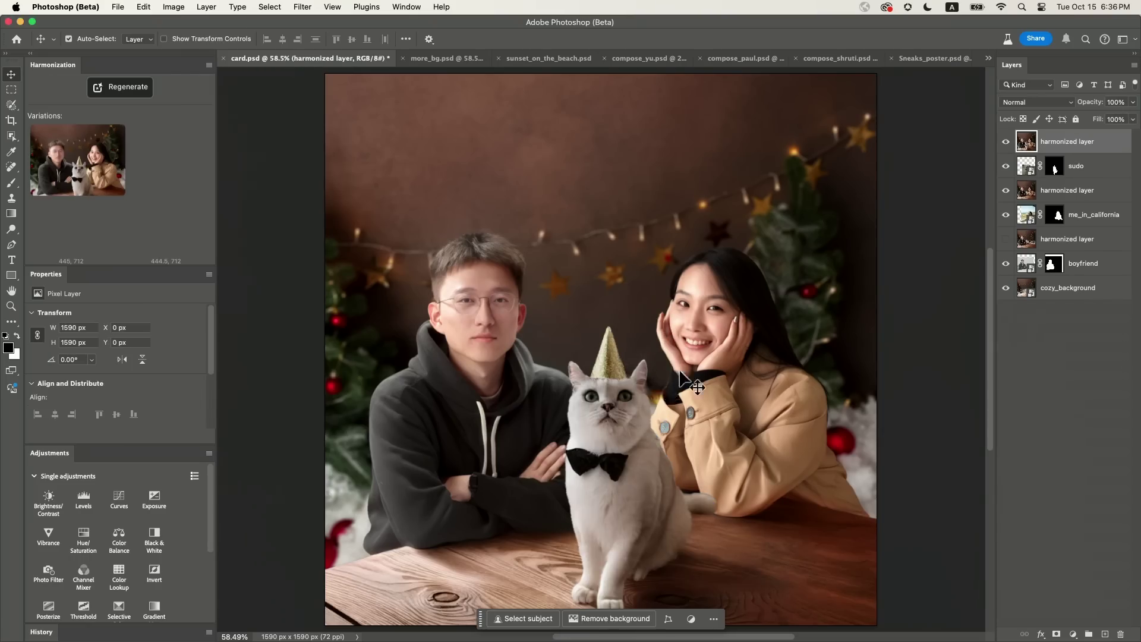
left_click(1005, 146)
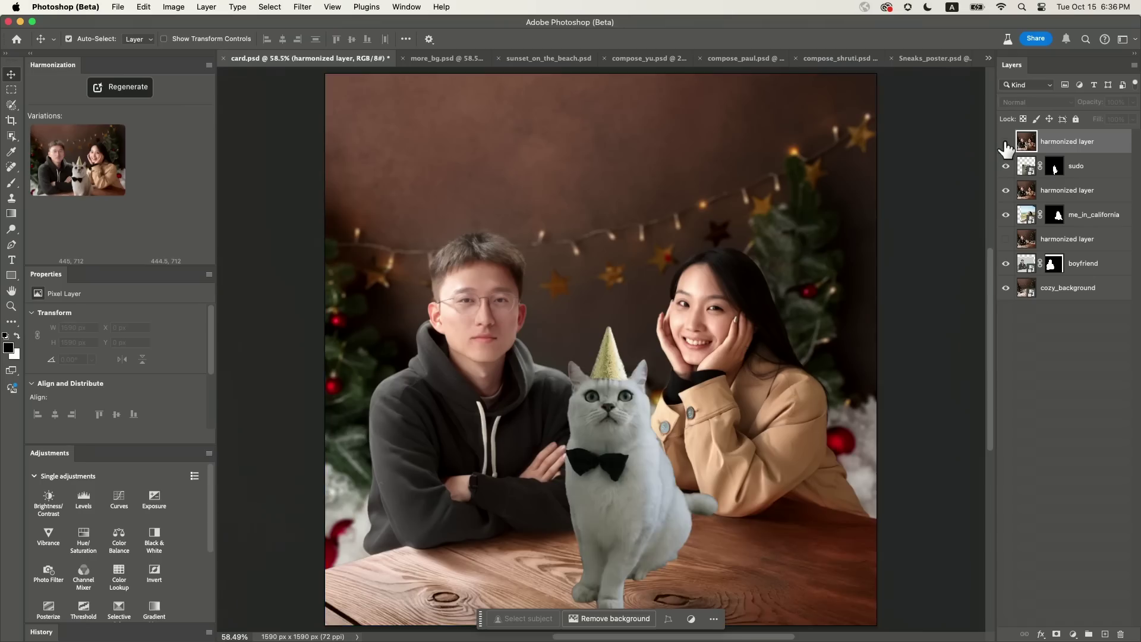
left_click(1005, 146)
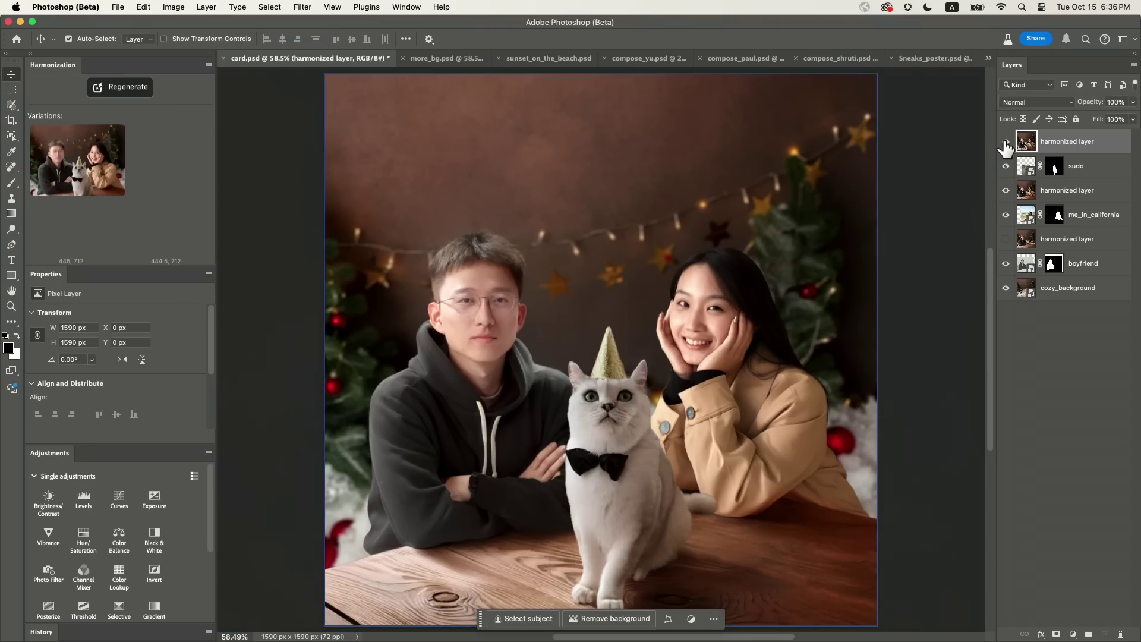
left_click(1005, 146)
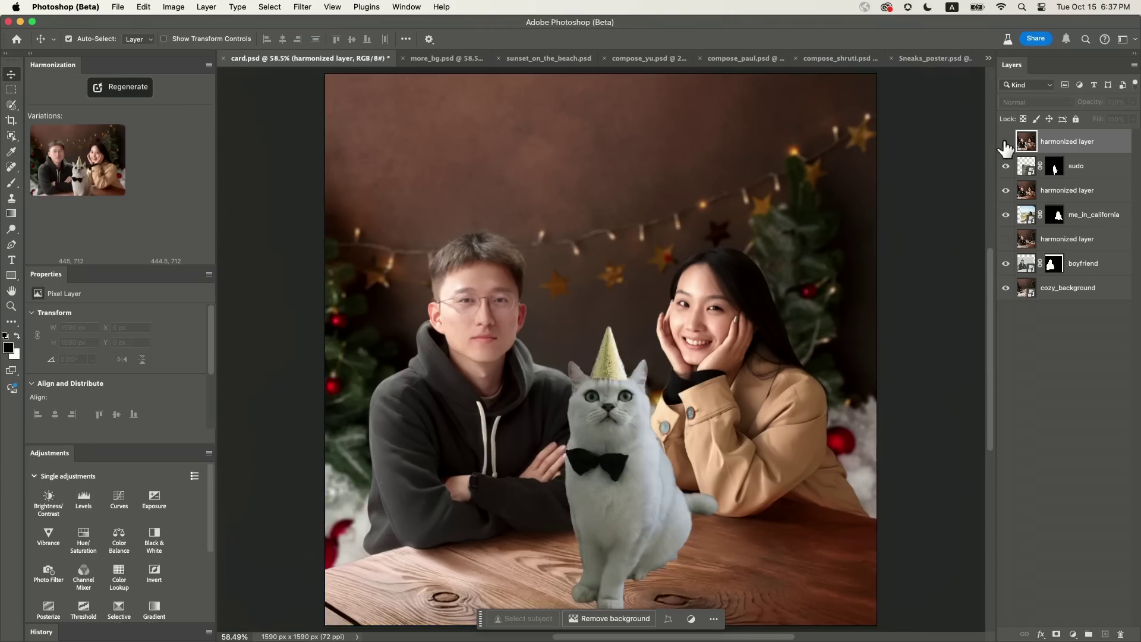
left_click(1005, 146)
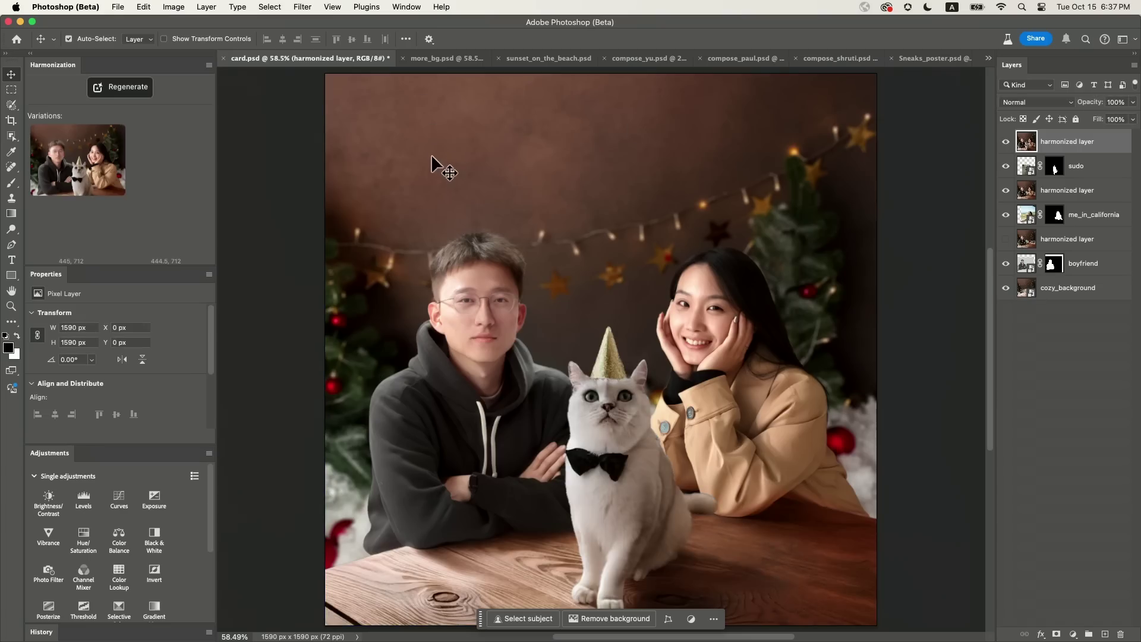
Step: In more_bg.psd, preview the newyear, valentine, thanksgiving2025 and 2096 backgrounds, ending on the 2096 neon city
left_click(439, 58)
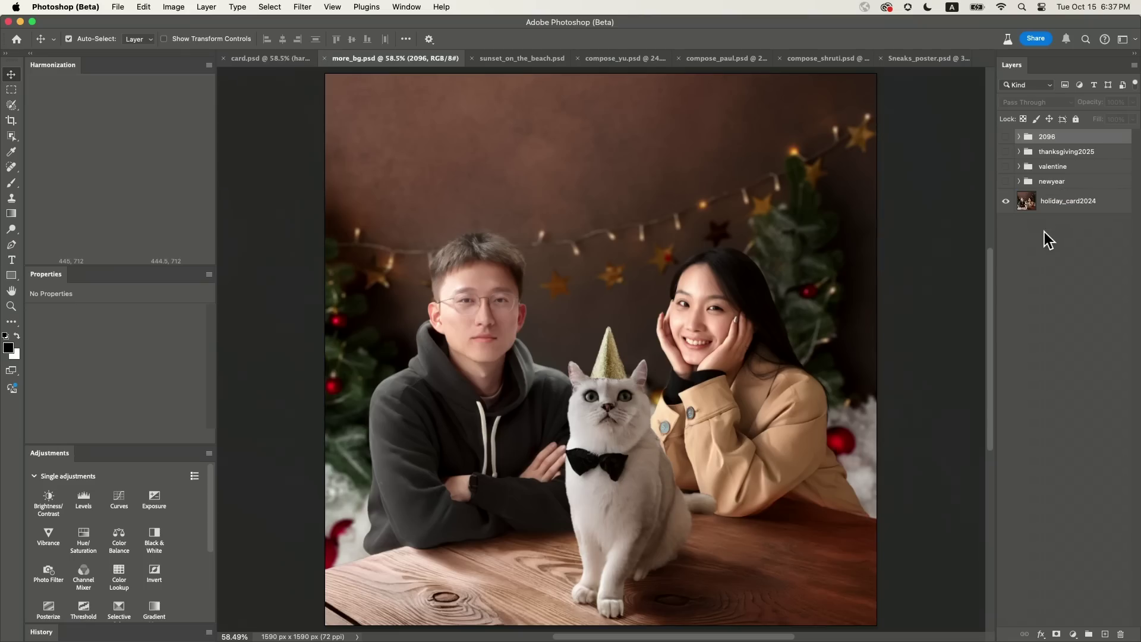
left_click(1004, 182)
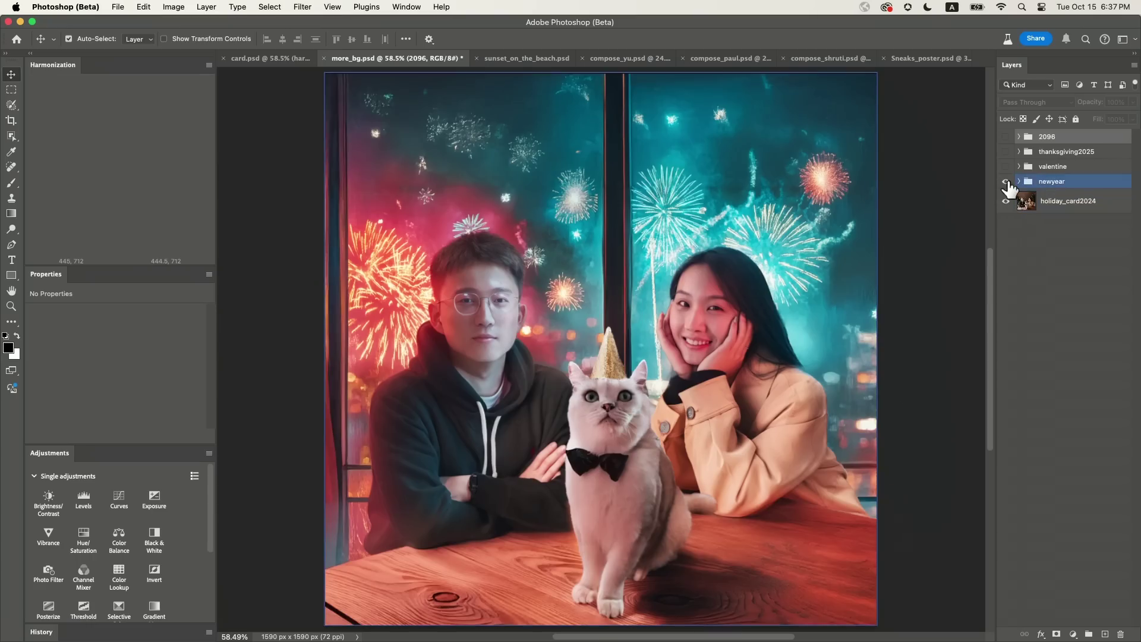
left_click(1004, 181)
left_click(1004, 167)
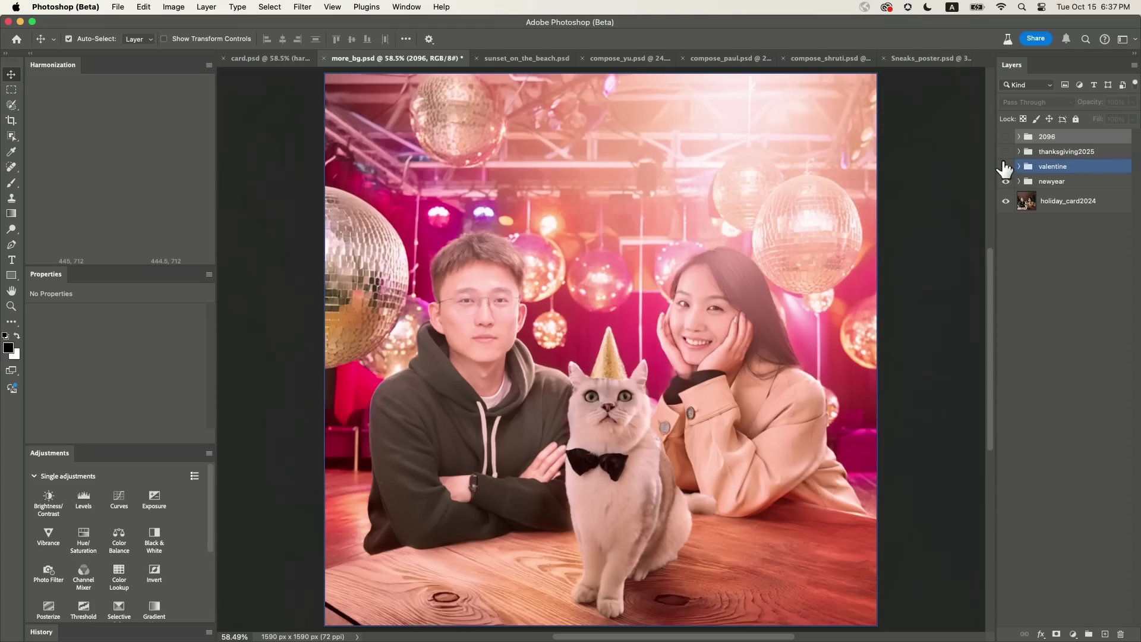
left_click(1005, 181)
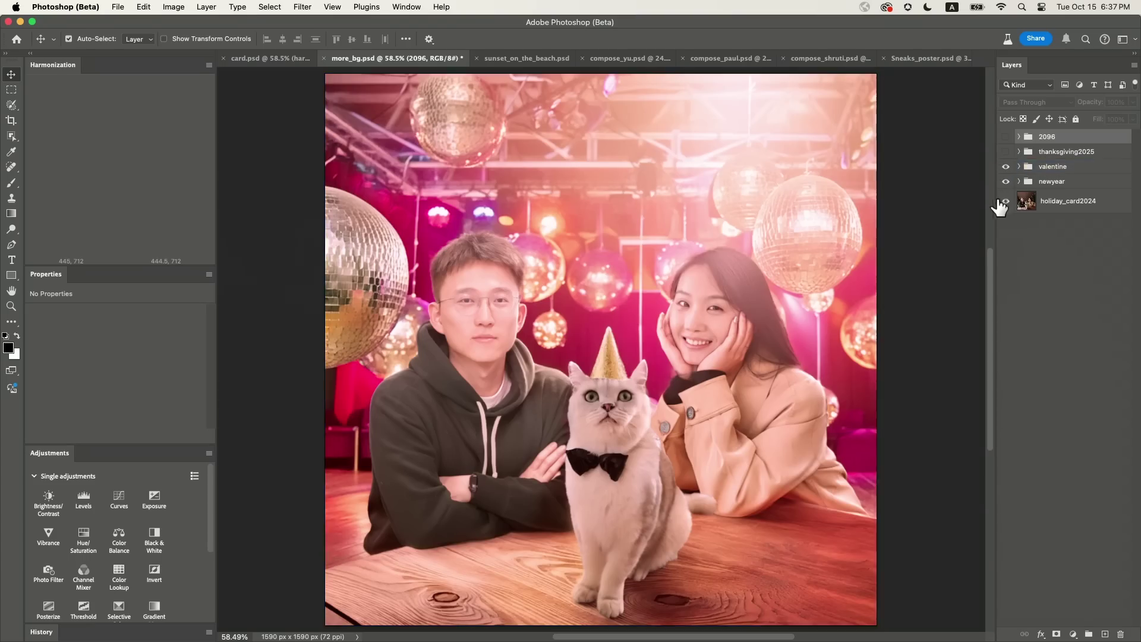
left_click(1005, 152)
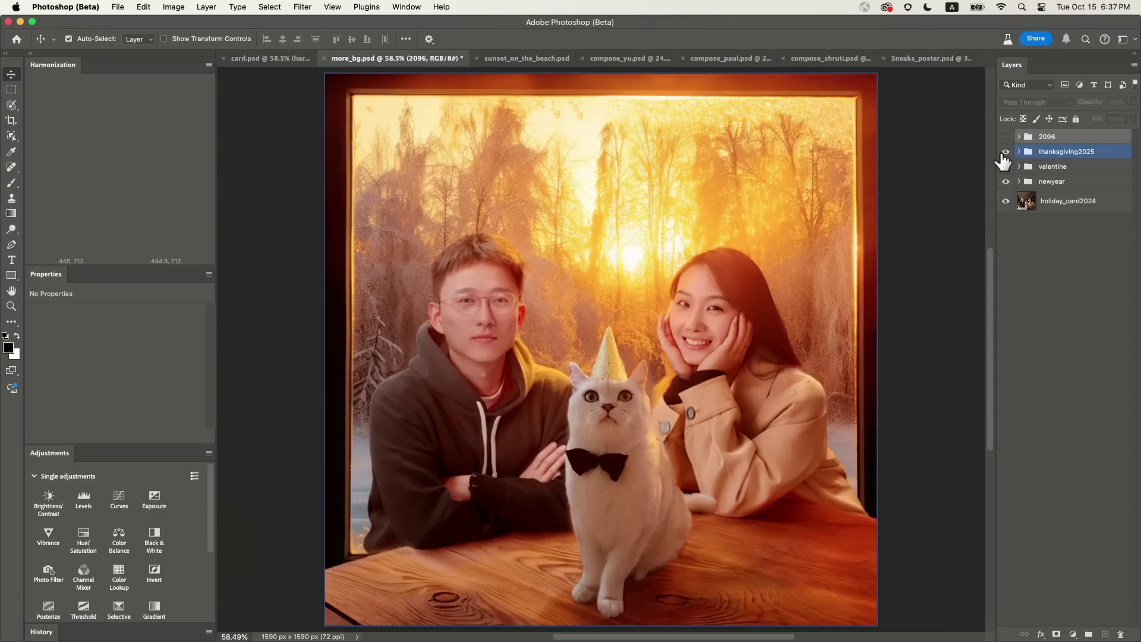
left_click(1004, 141)
left_click(1005, 137)
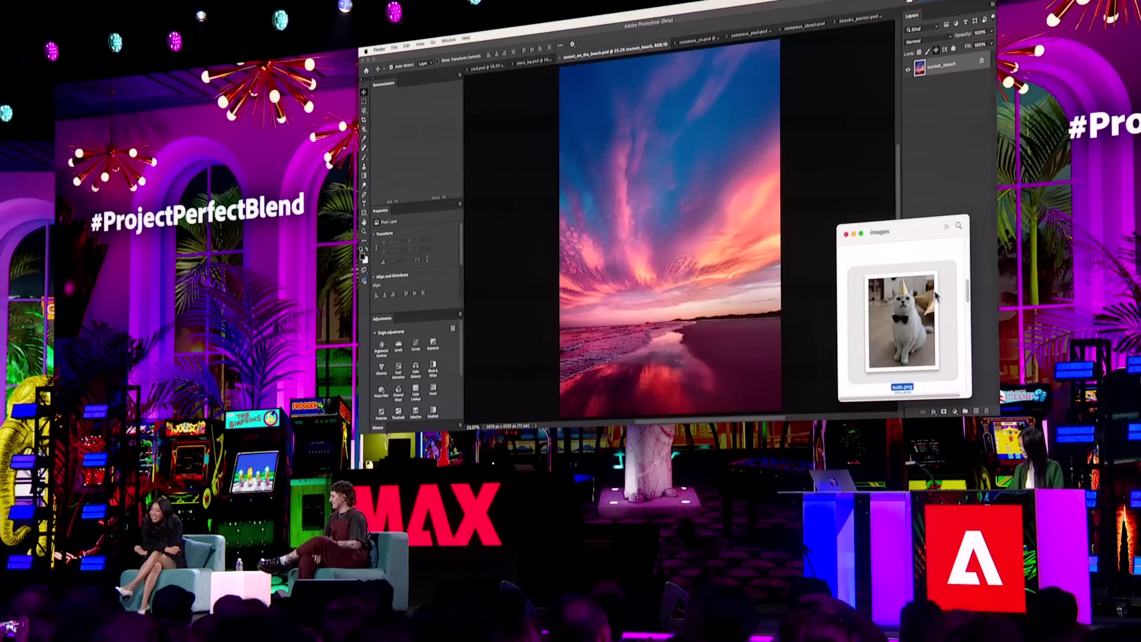
Step: Place mengwe_w_camera.png on the sunset beach, remove her room background, and zoom in to 50%
scroll(915, 300, "down", 3)
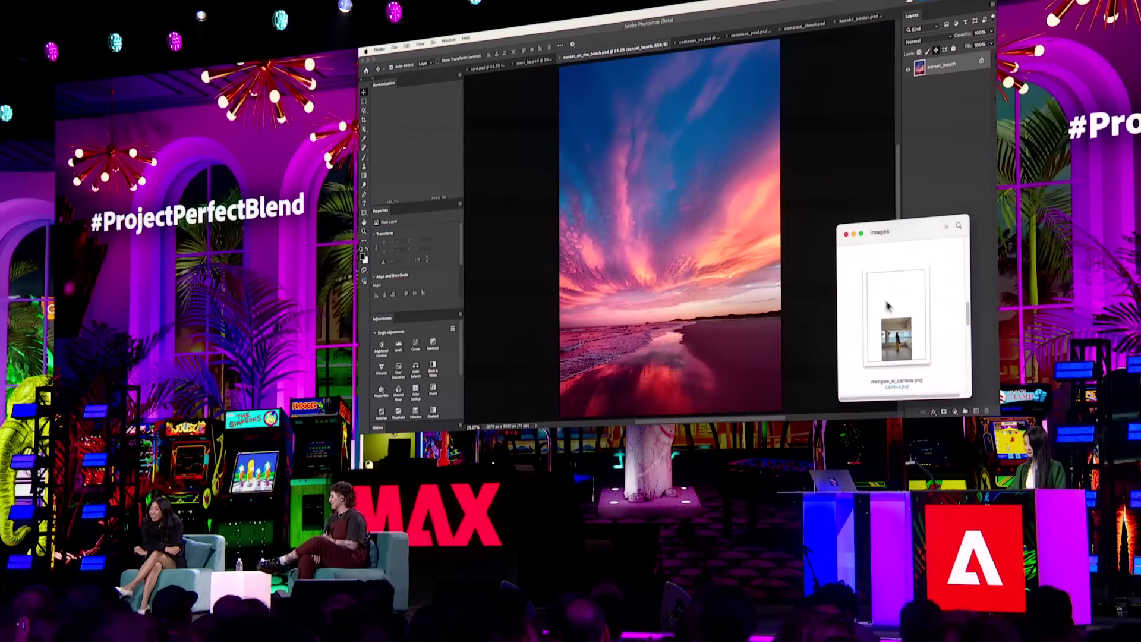
left_click(885, 303)
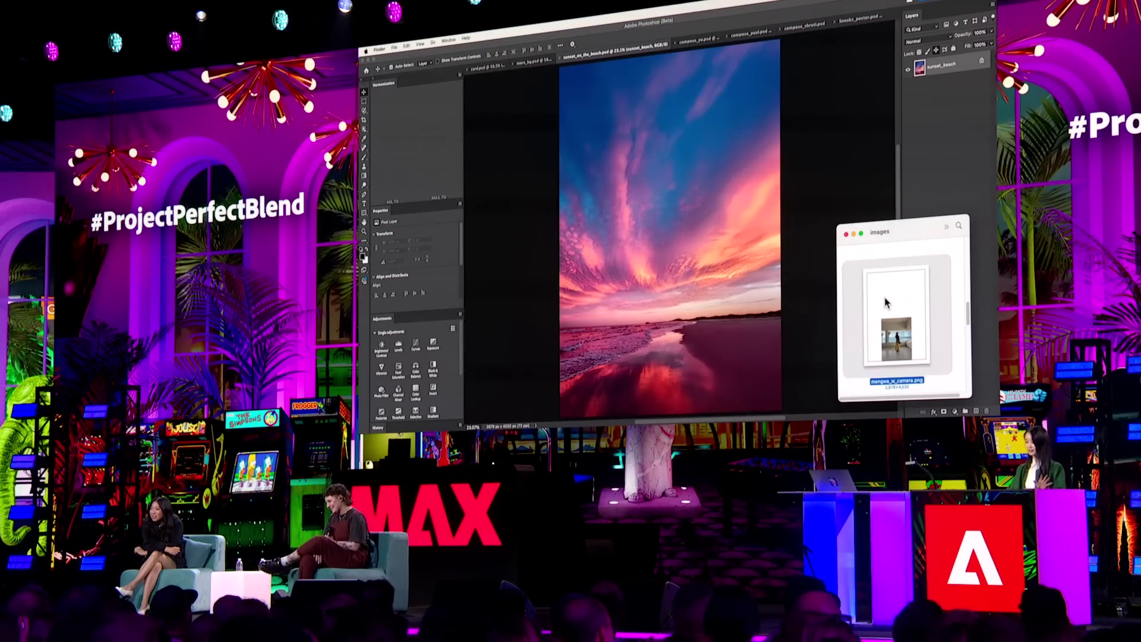
left_click_drag(886, 304, 714, 275)
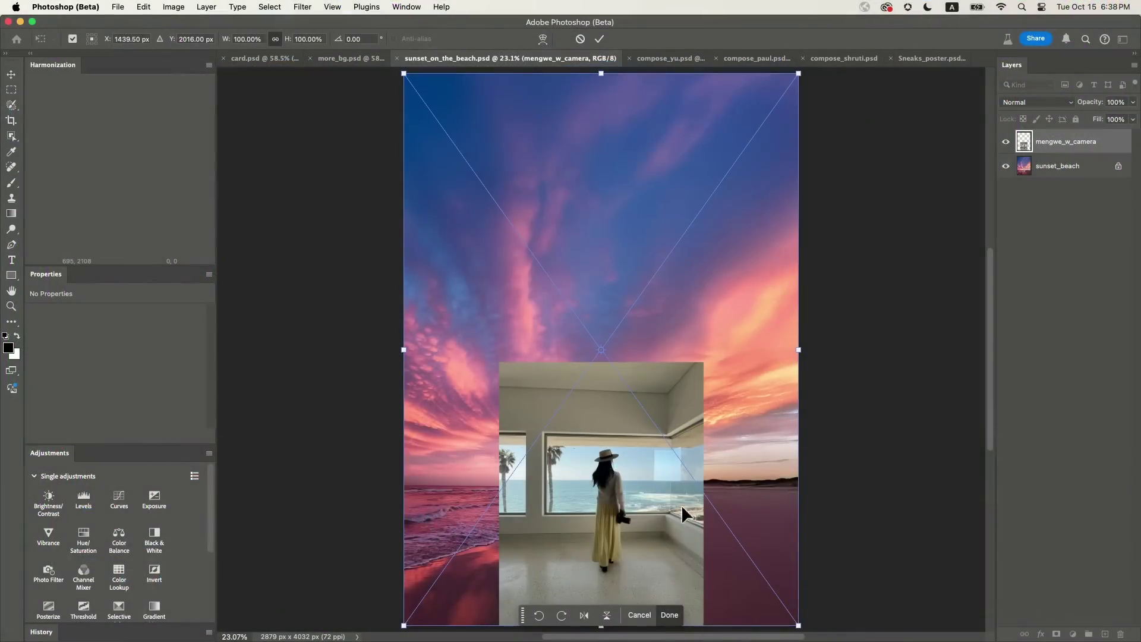
left_click(668, 614)
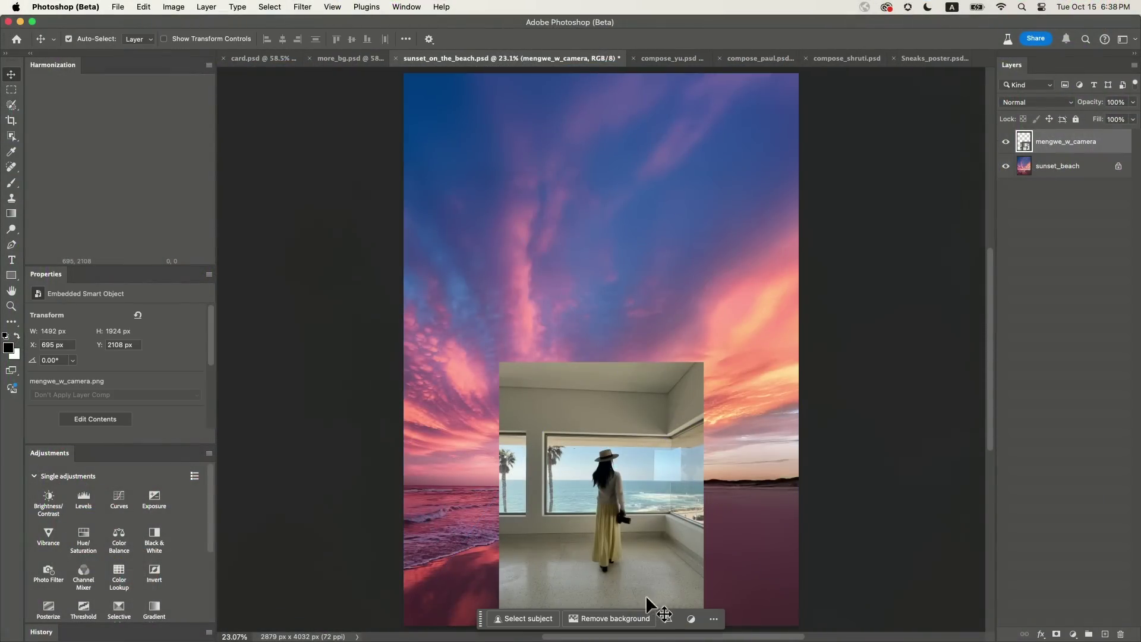
left_click(620, 618)
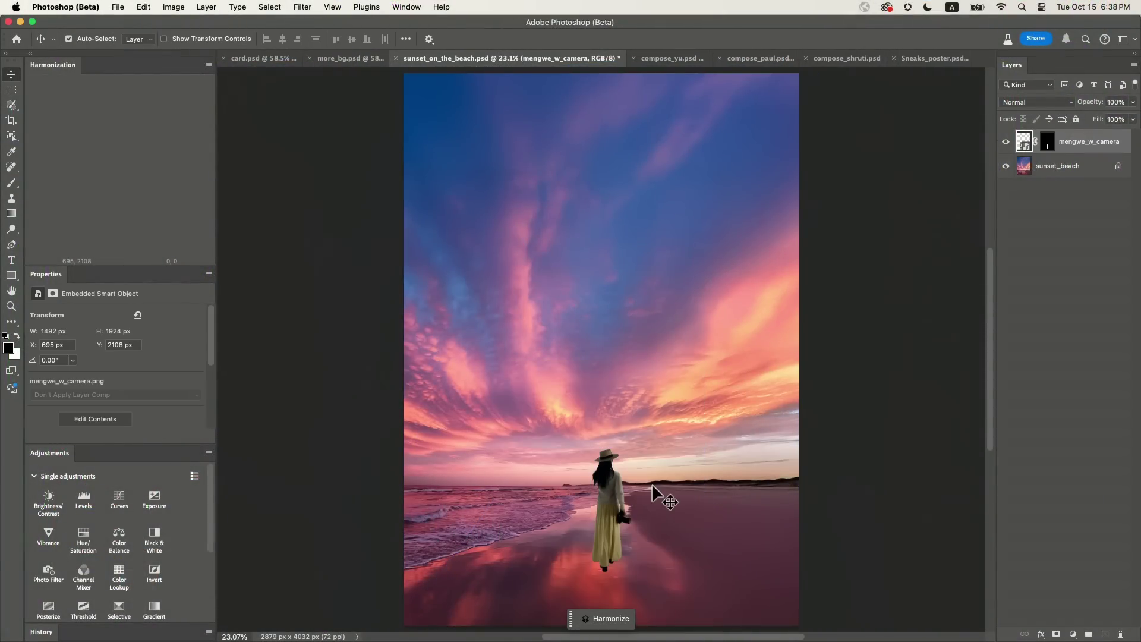
key("super+equal")
scroll(576, 427, "down", 2)
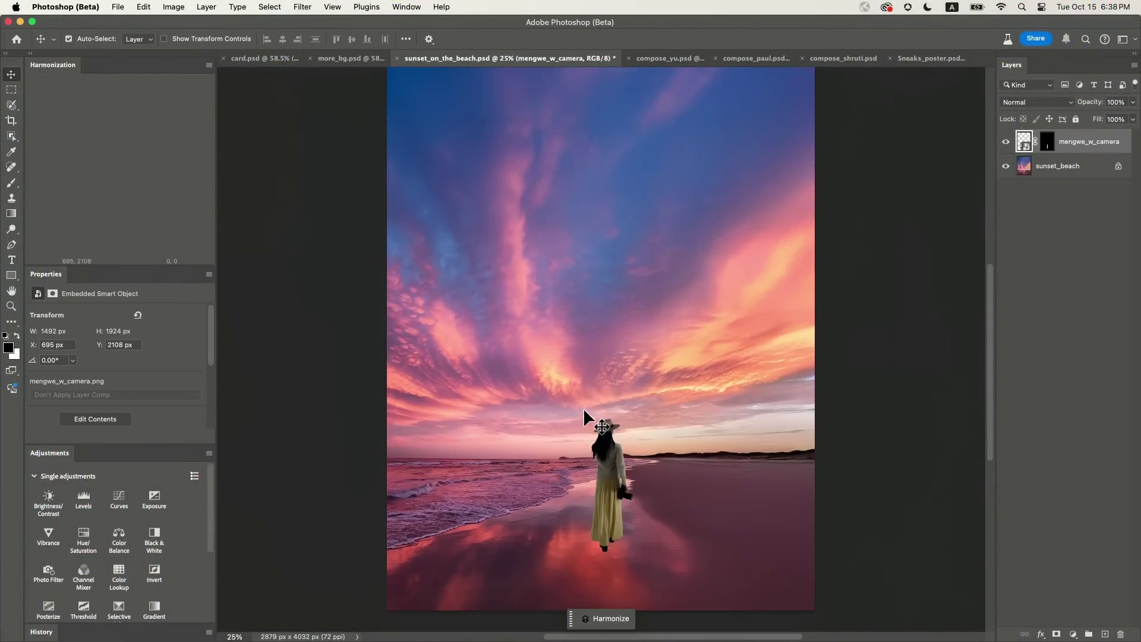
key("super+equal")
key("super+equal")
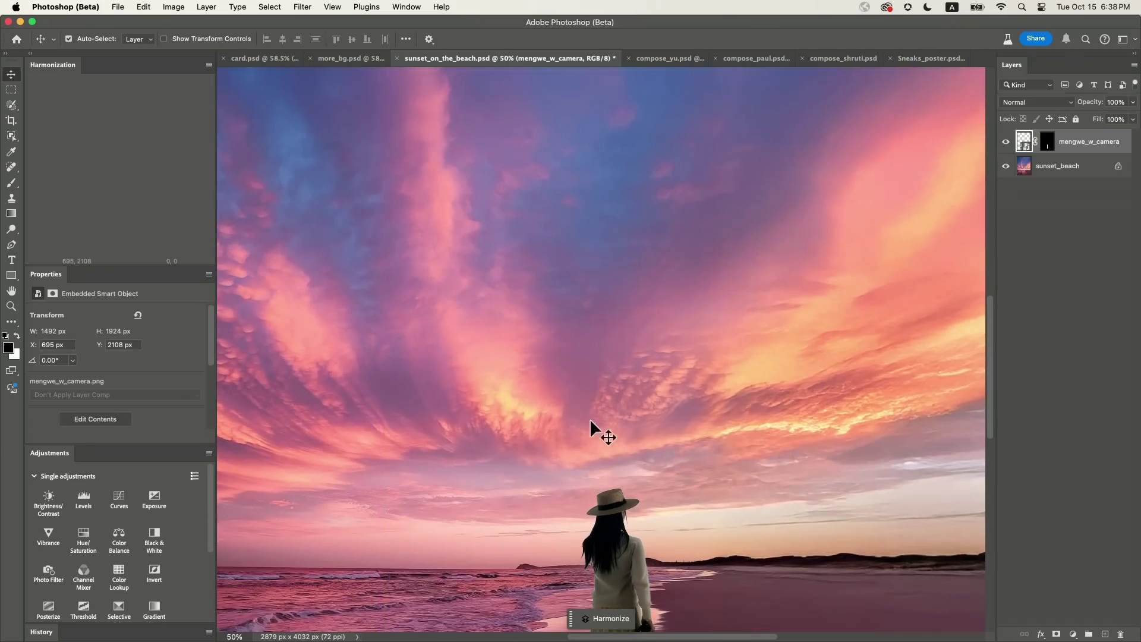
scroll(590, 420, "down", 10)
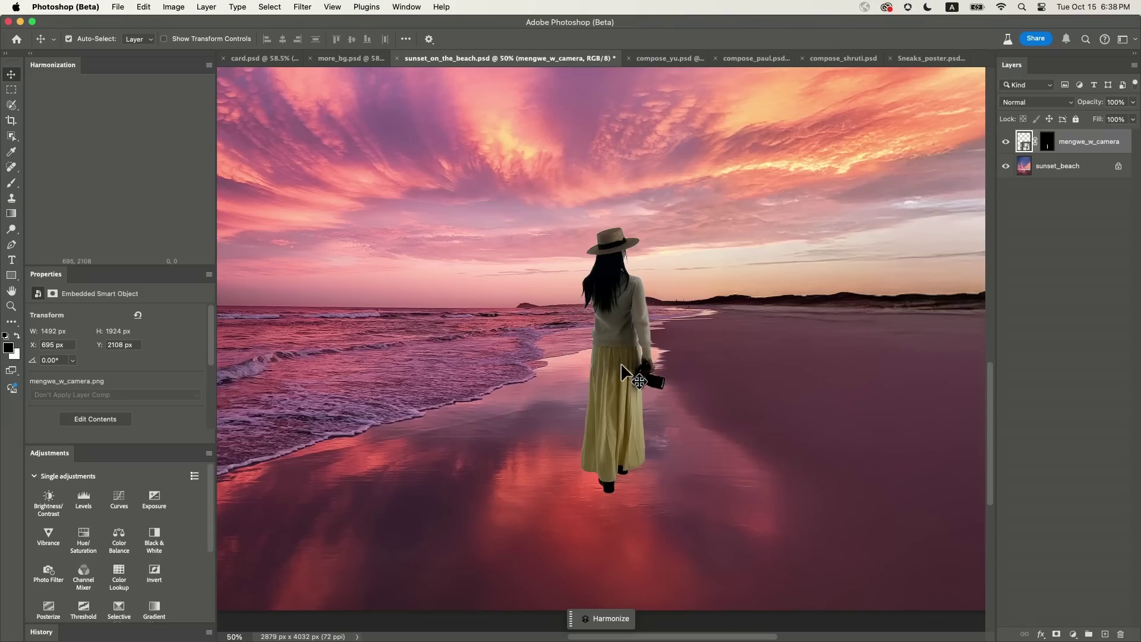
Step: Harmonize the woman with the sunset beach, compare the result on and off, and fit the image on screen
left_click(611, 617)
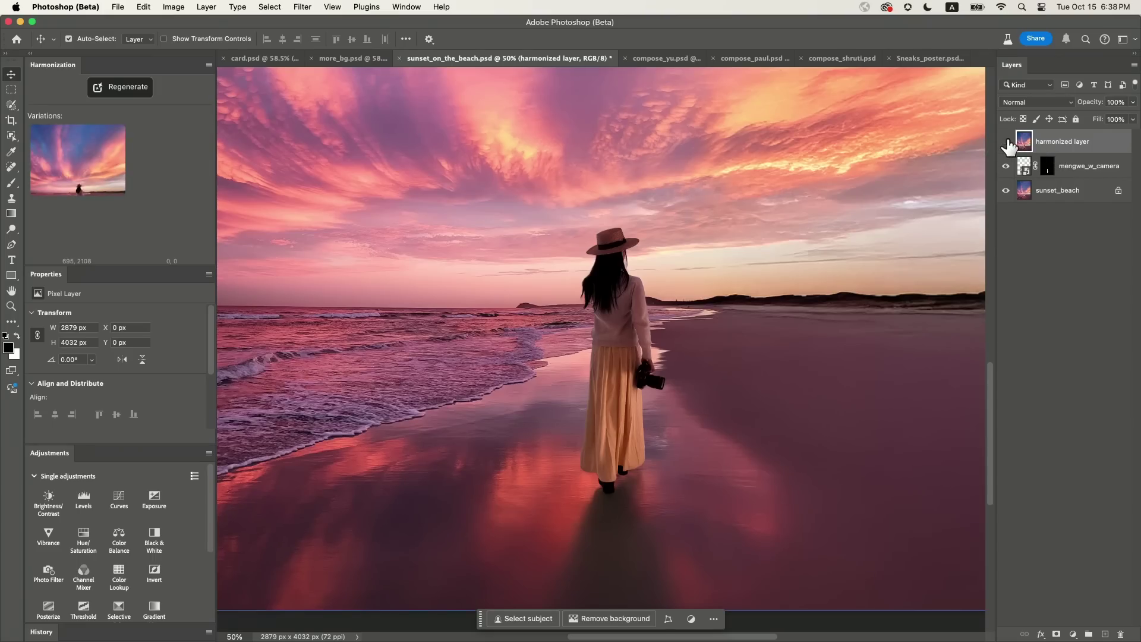
left_click(1006, 142)
left_click(1006, 143)
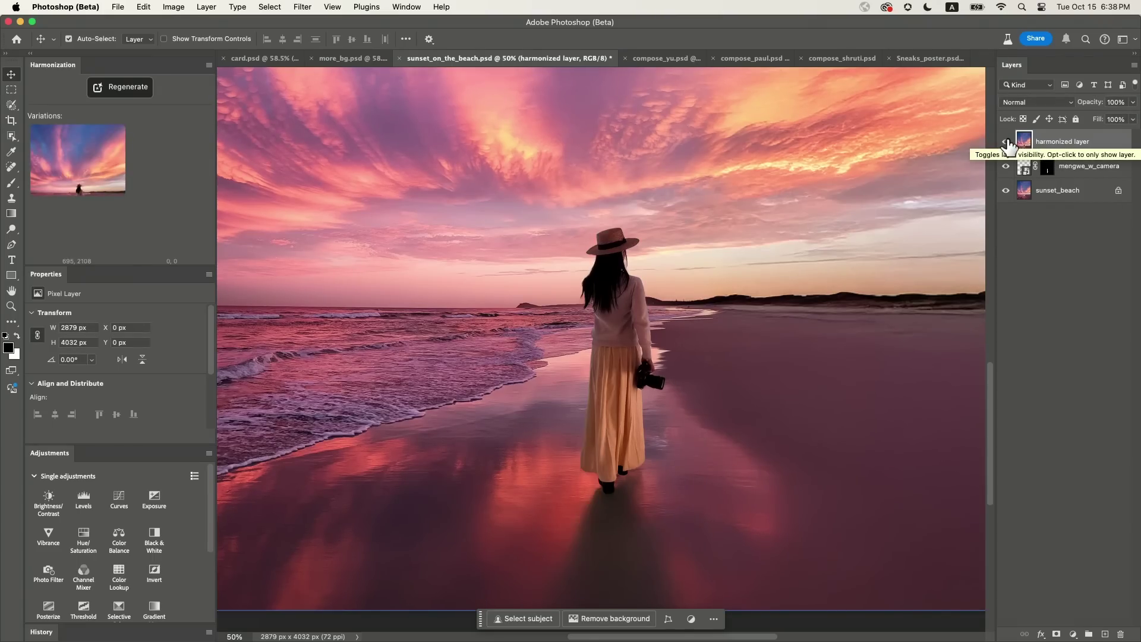
left_click(1005, 143)
left_click(1006, 143)
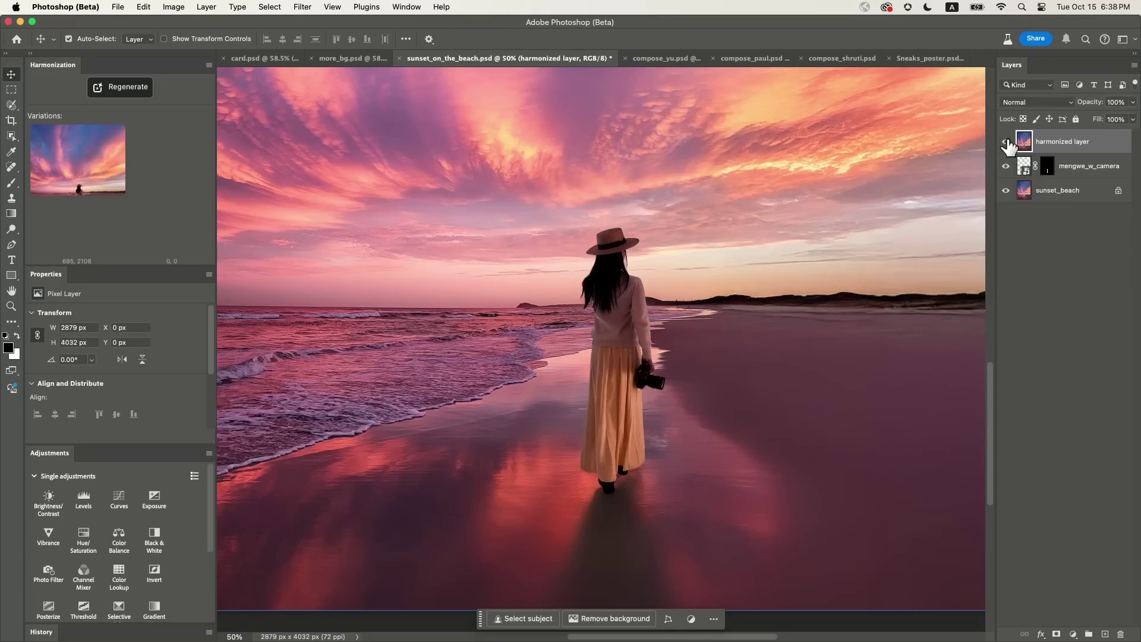
left_click(1004, 162)
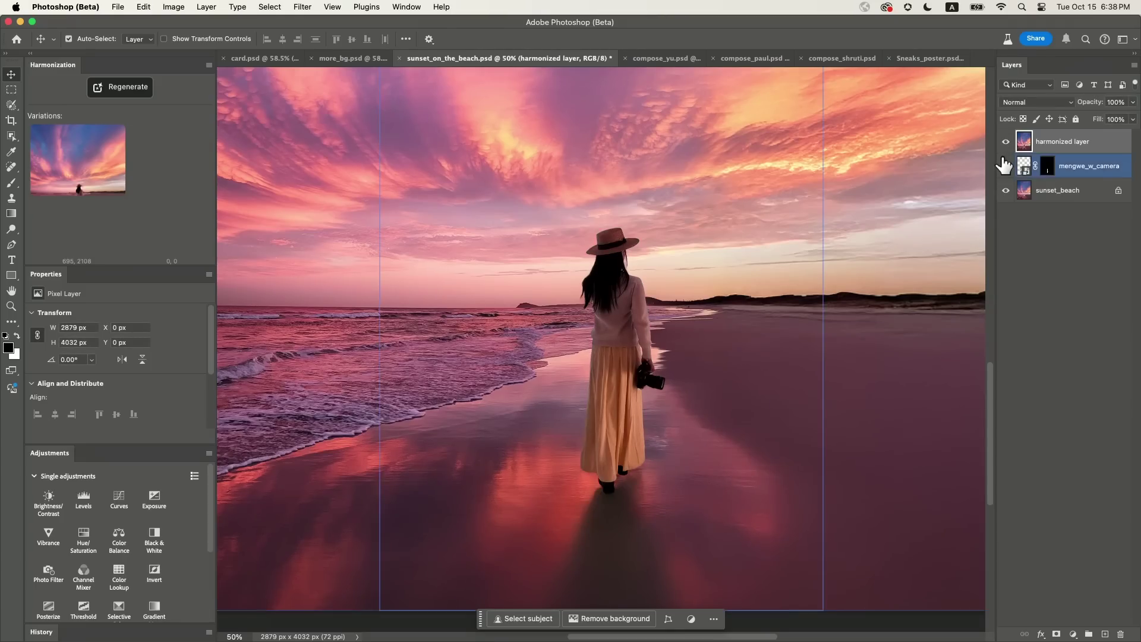
left_click(1014, 142)
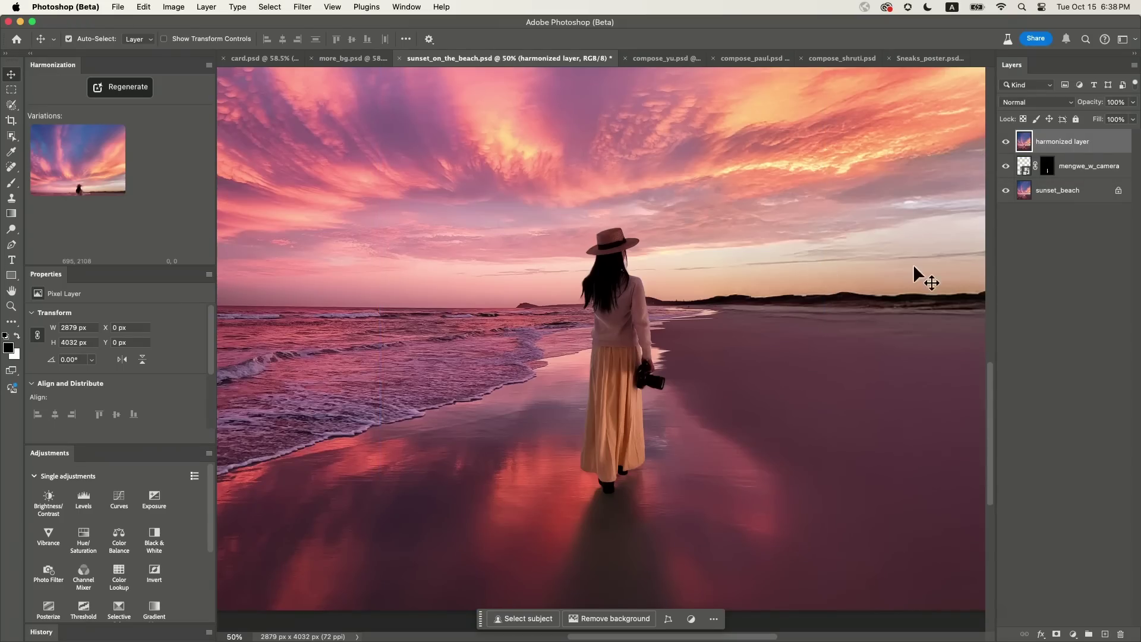
key("super+0")
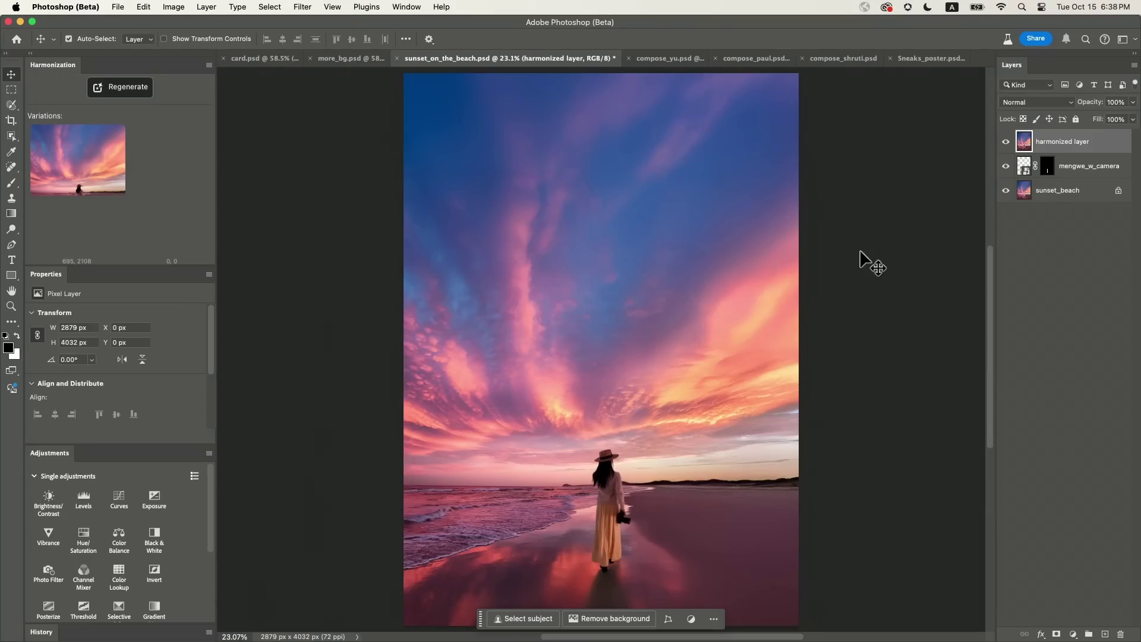
Step: In compose_yu.psd, place yu_portrait.JPG on the sunset sky and remove its green backdrop
left_click(670, 52)
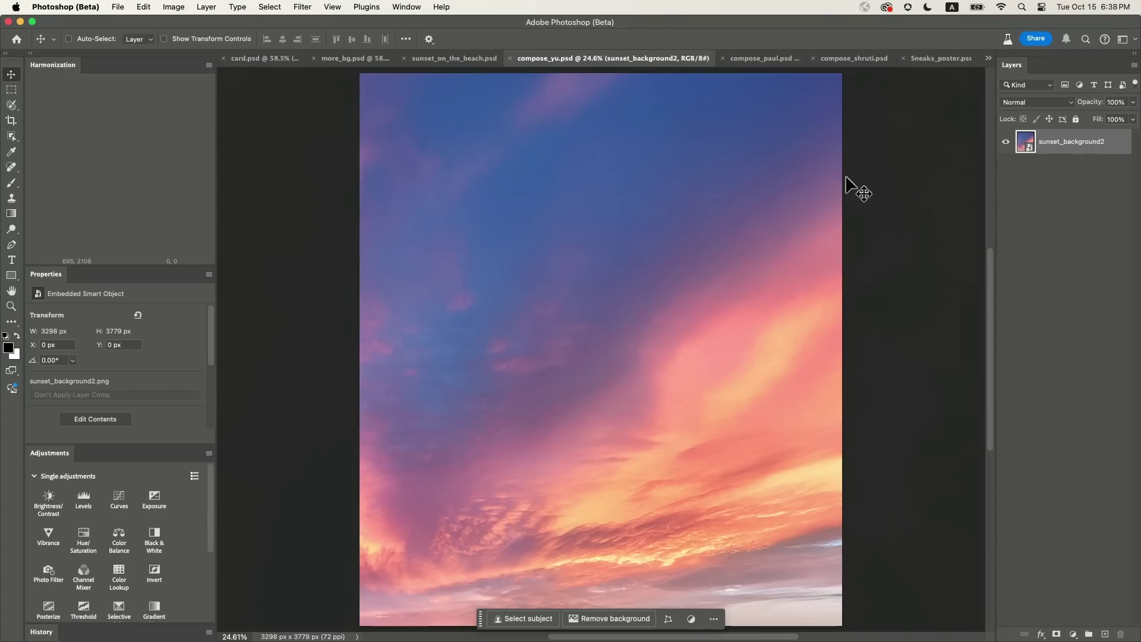
key("super+Tab")
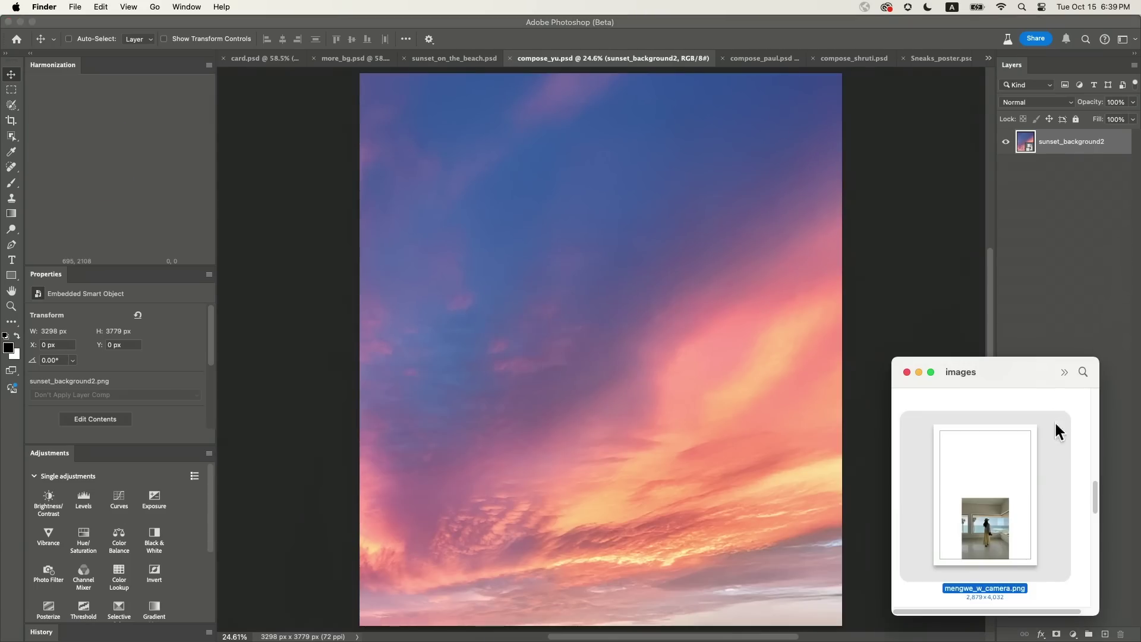
scroll(1055, 426, "down", 3)
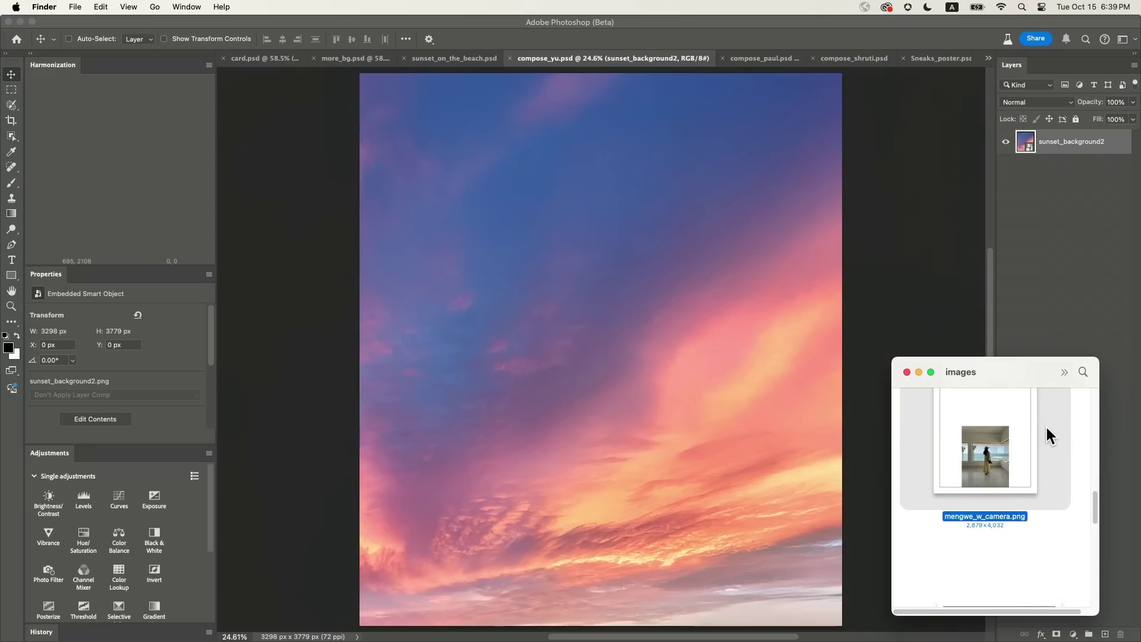
scroll(1045, 425, "down", 6)
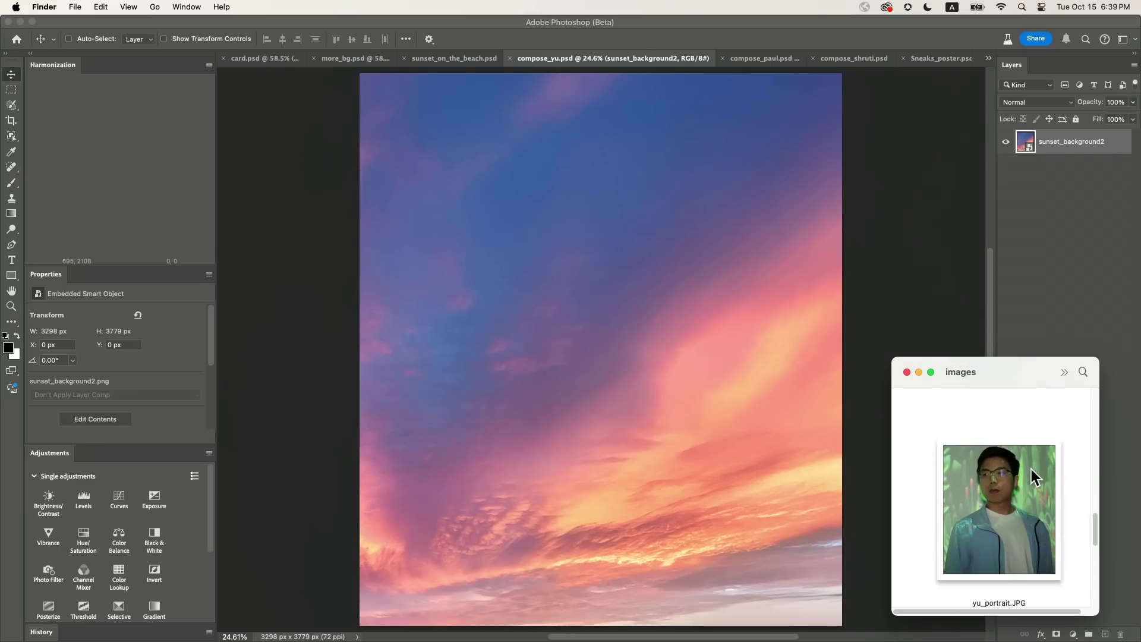
left_click_drag(1031, 469, 647, 369)
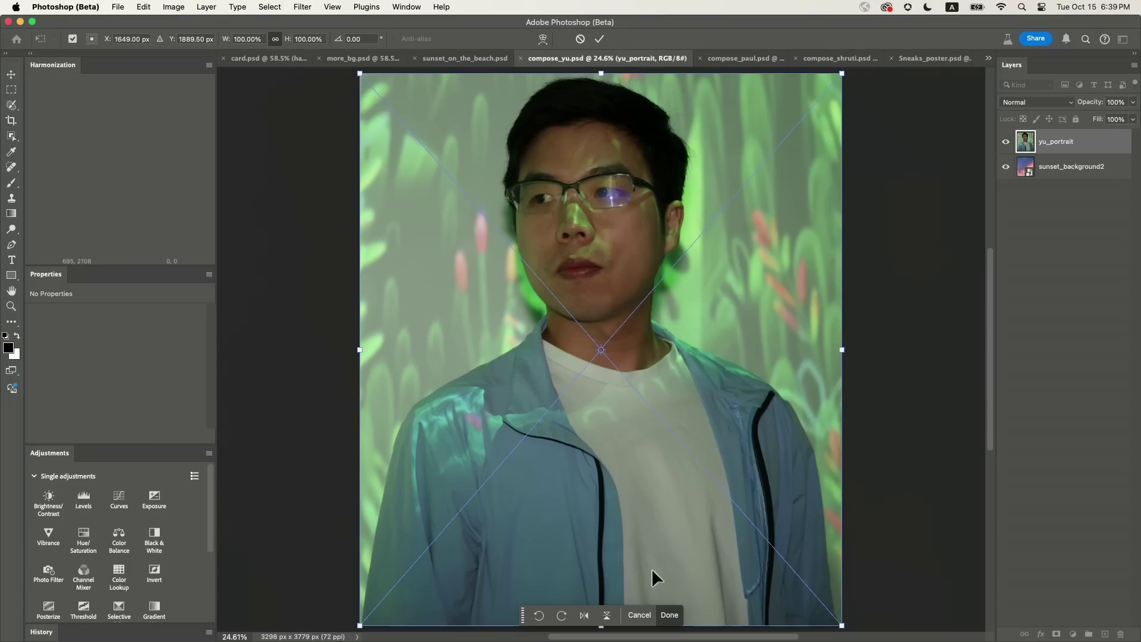
left_click(669, 614)
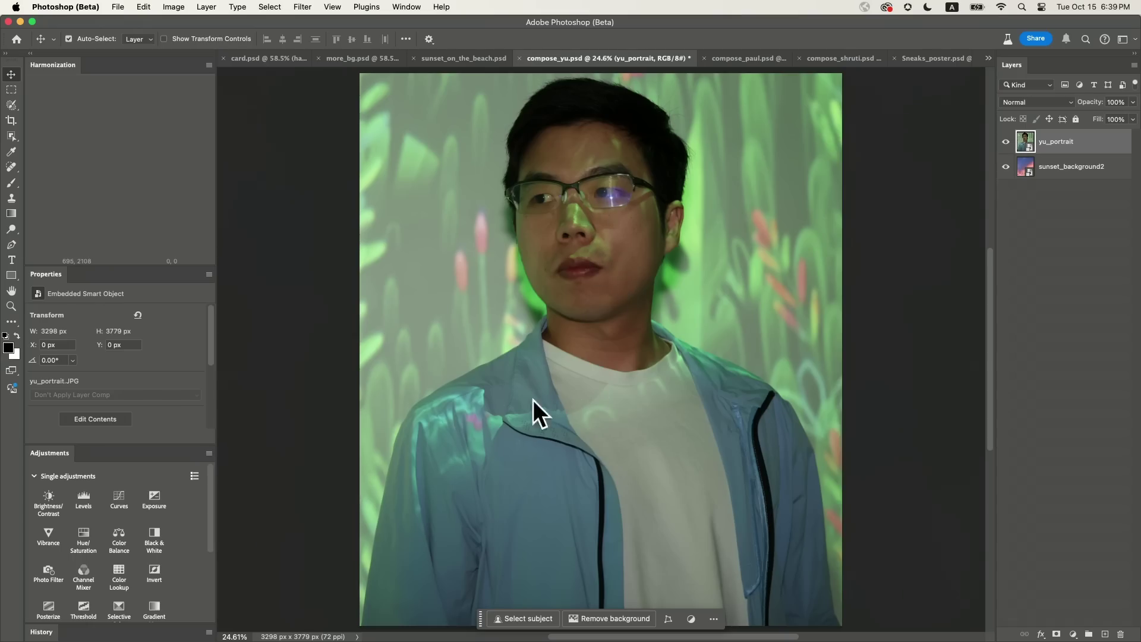
left_click(603, 618)
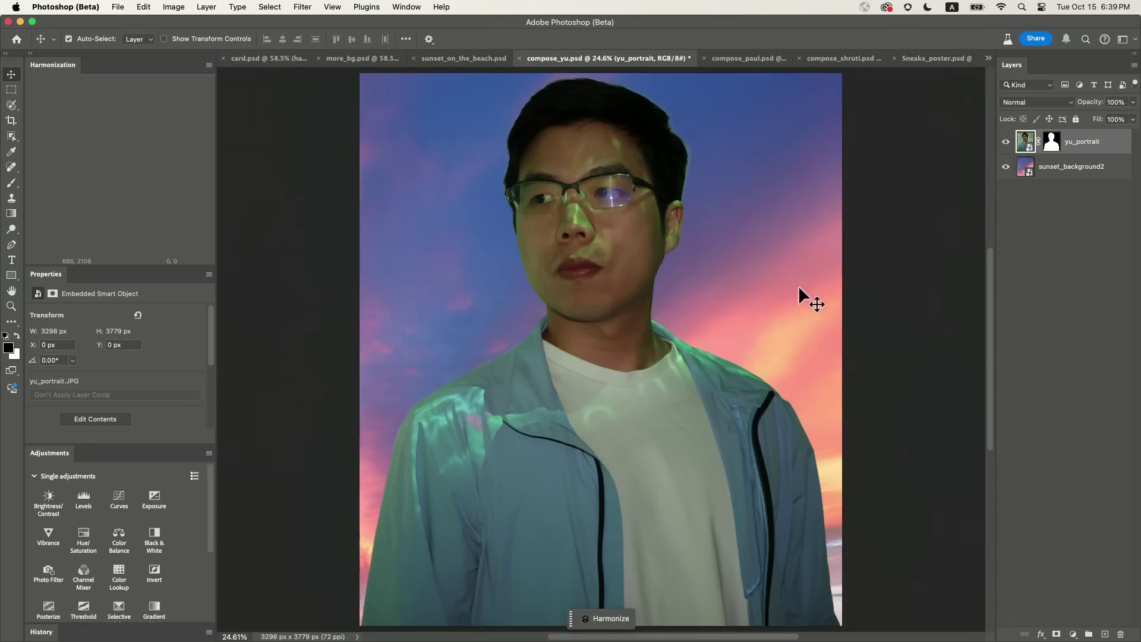
Step: Harmonize the portrait's lighting with the sunset, toggling the harmonized layer to compare
left_click(606, 618)
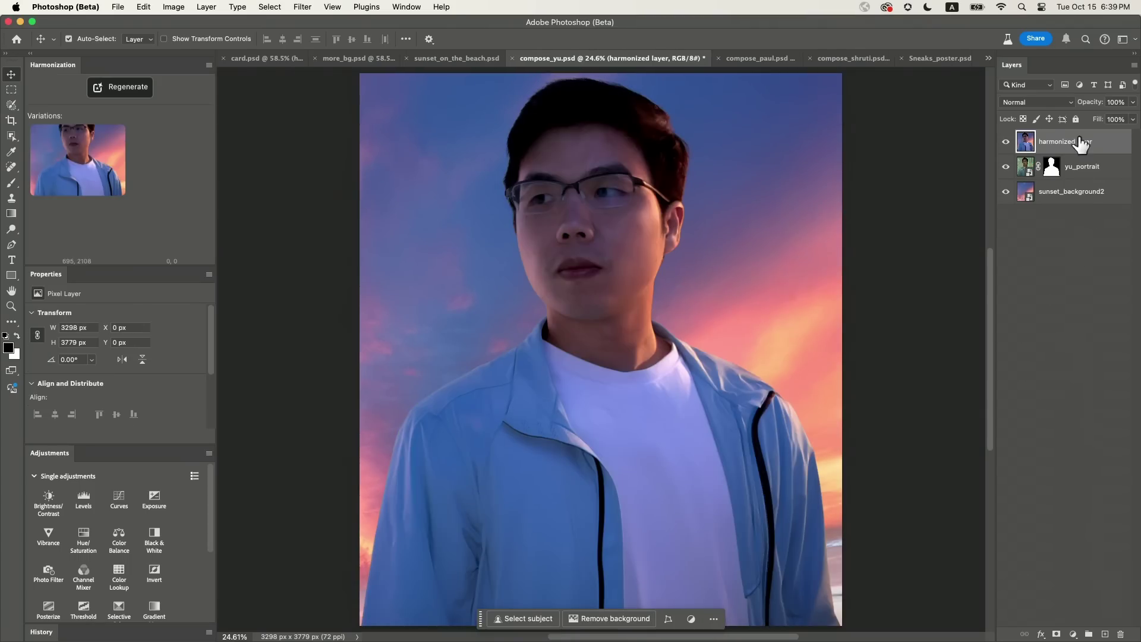
left_click(1005, 142)
left_click(1005, 142)
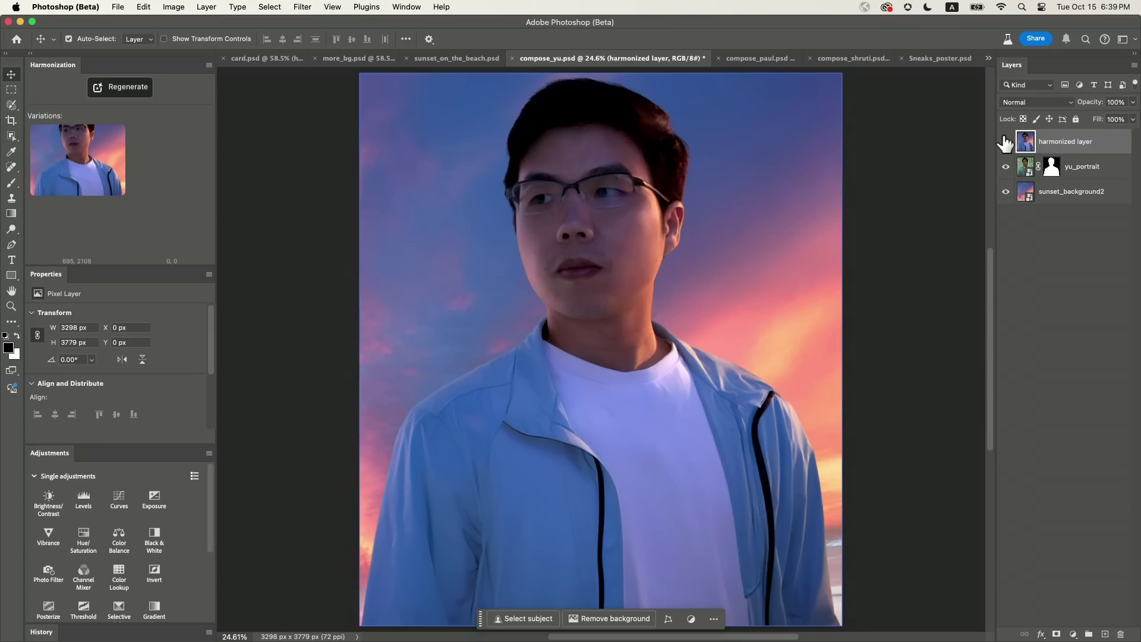
left_click(1005, 142)
left_click(1004, 142)
Step: Place paul_portrait.JPG from the images folder onto the compose_paul.psd canvas
left_click(769, 62)
key("super+Tab")
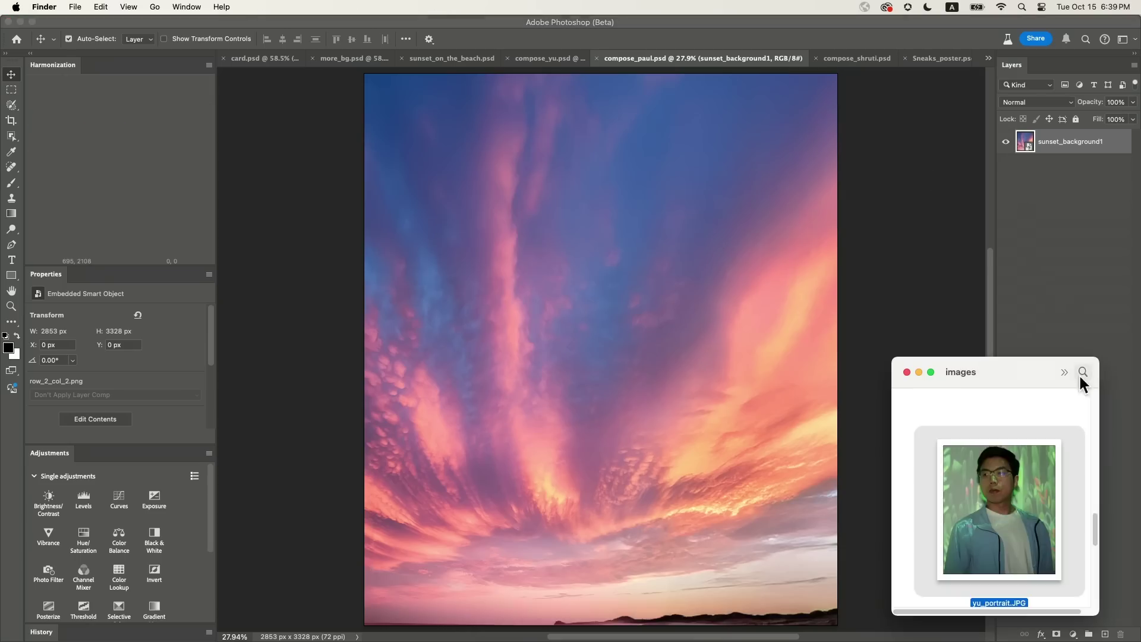
scroll(1001, 492, "down", 5)
left_click_drag(1000, 481, 705, 356)
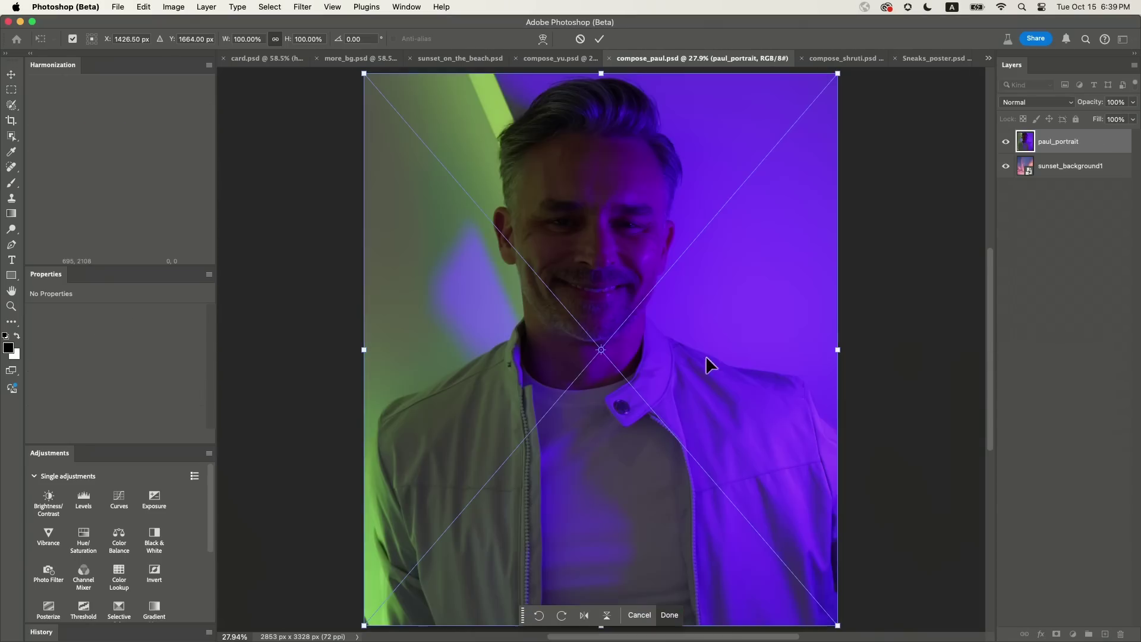
left_click(674, 616)
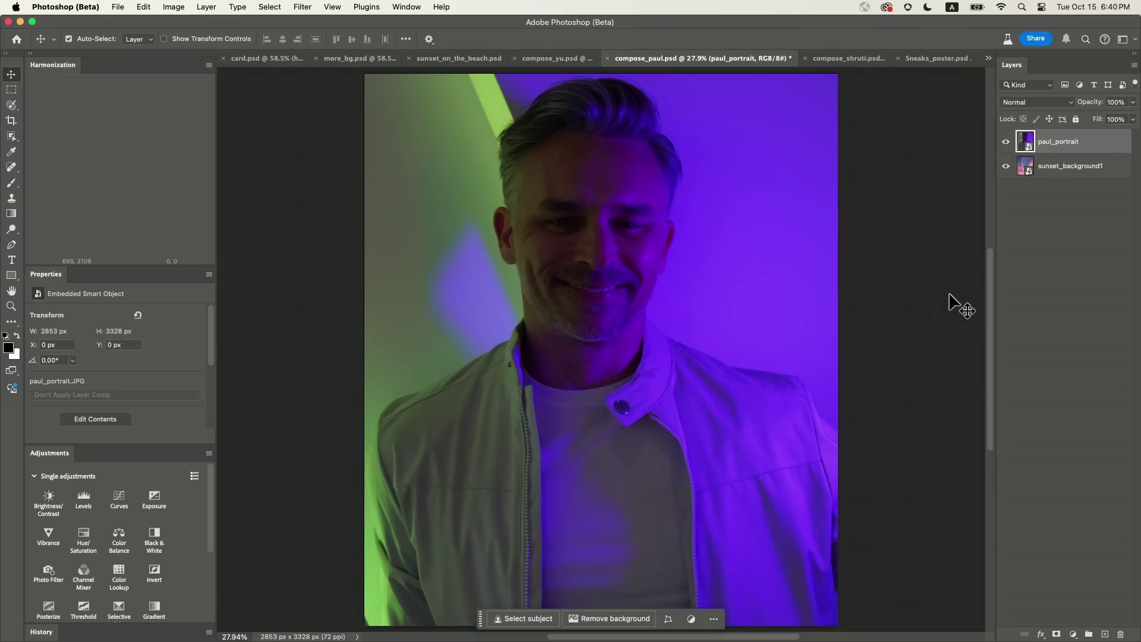
Step: Remove paul_portrait's background, harmonize him with the sunset, and compare with the harmonized layer toggled
left_click(605, 621)
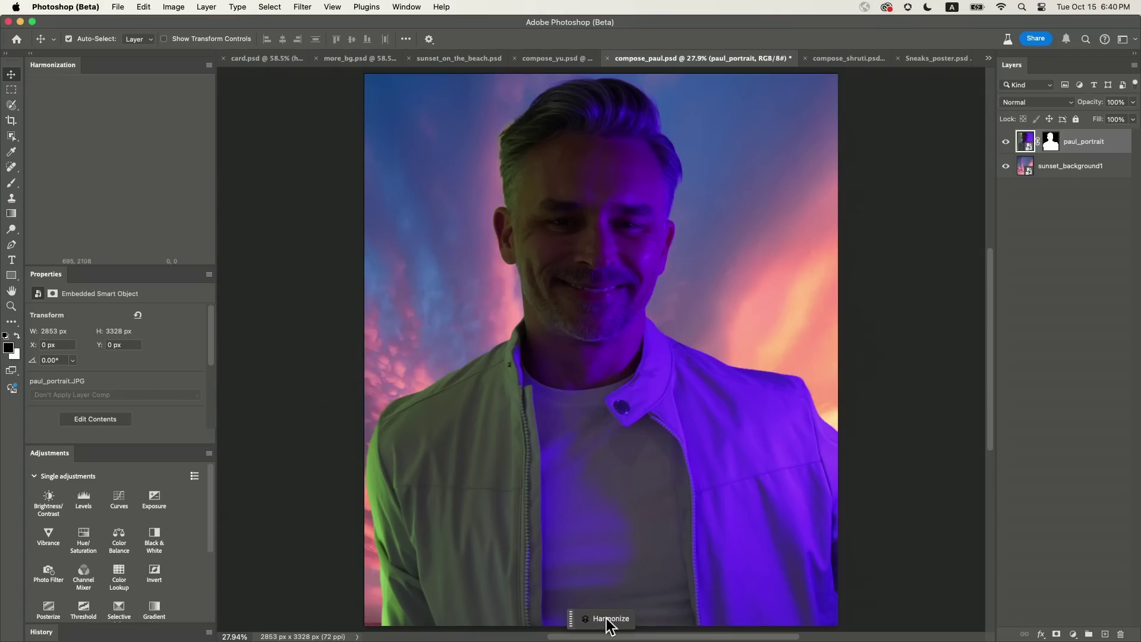
left_click(607, 619)
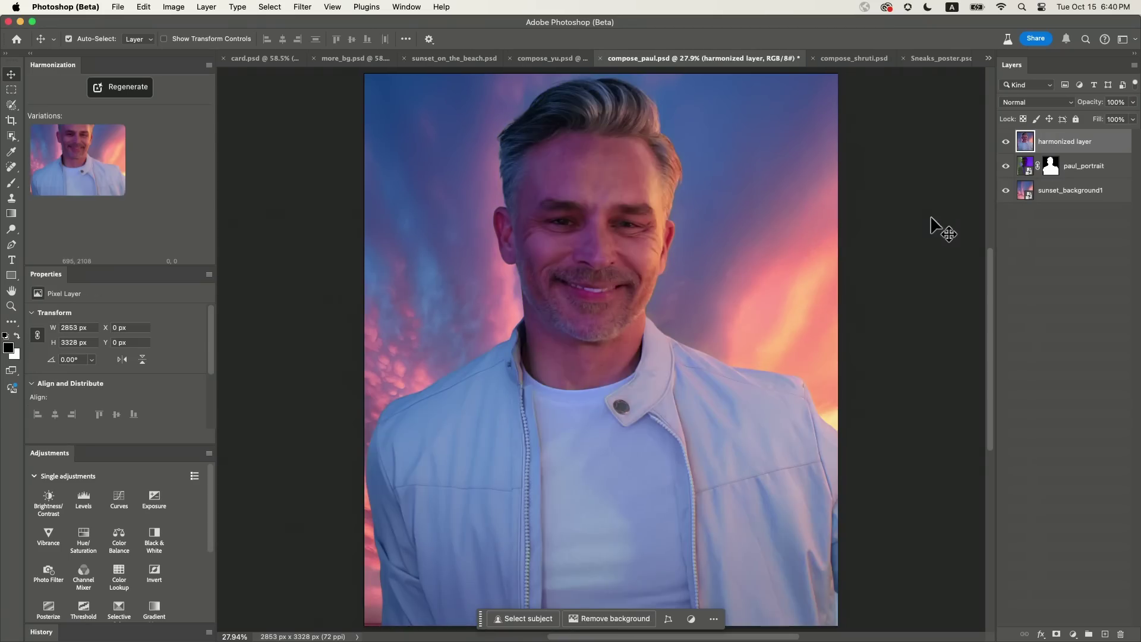
key("super+equal")
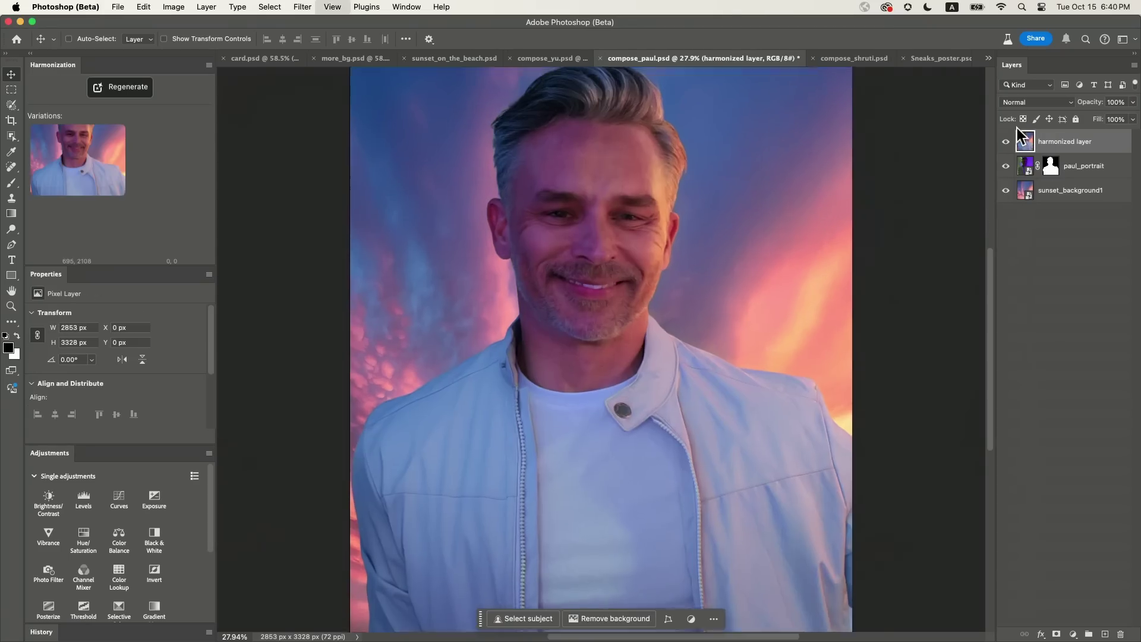
scroll(784, 184, "down", 3)
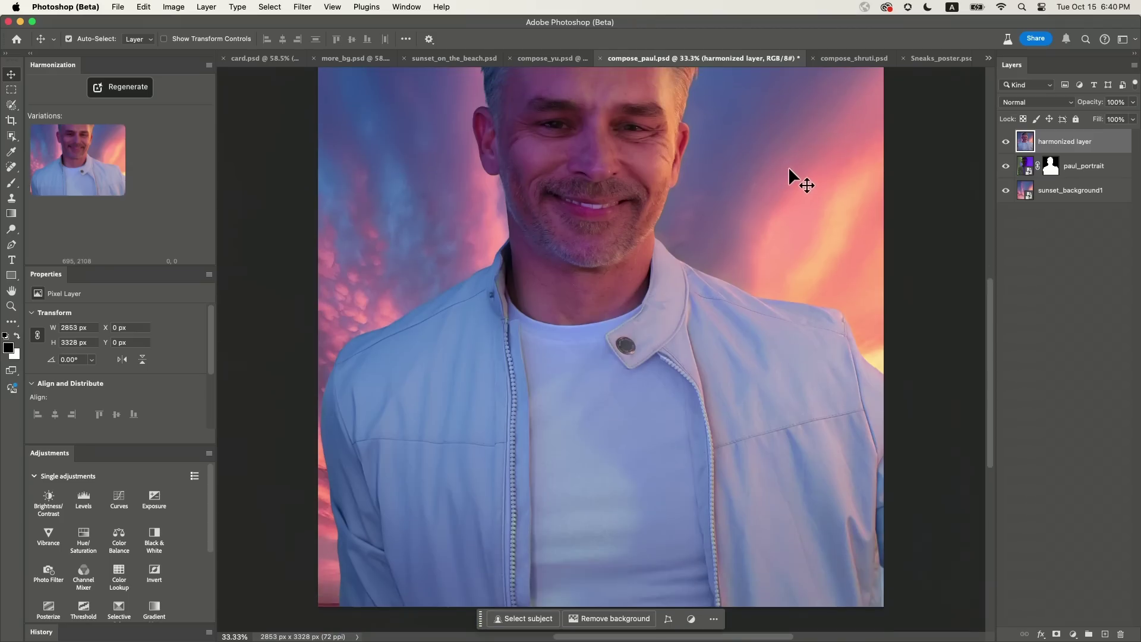
scroll(793, 181, "up", 5)
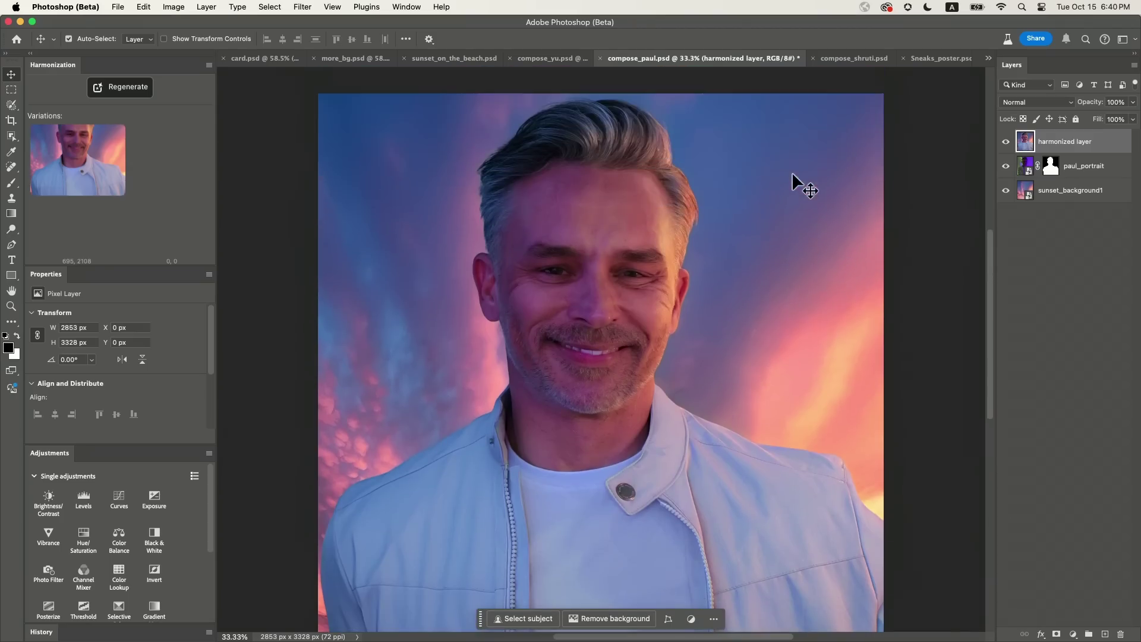
left_click(1005, 143)
left_click(1004, 143)
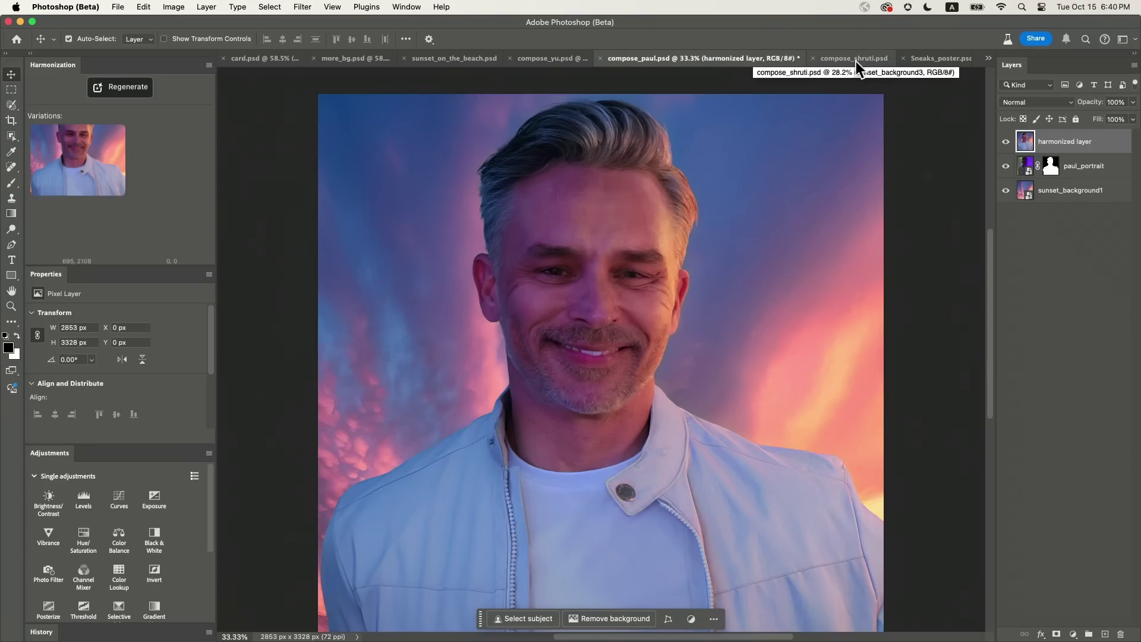
Step: Place shruti_portrait.JPG from the images folder onto the compose_shruti.psd canvas
left_click(838, 60)
key("super+Tab")
scroll(1033, 523, "down", 1)
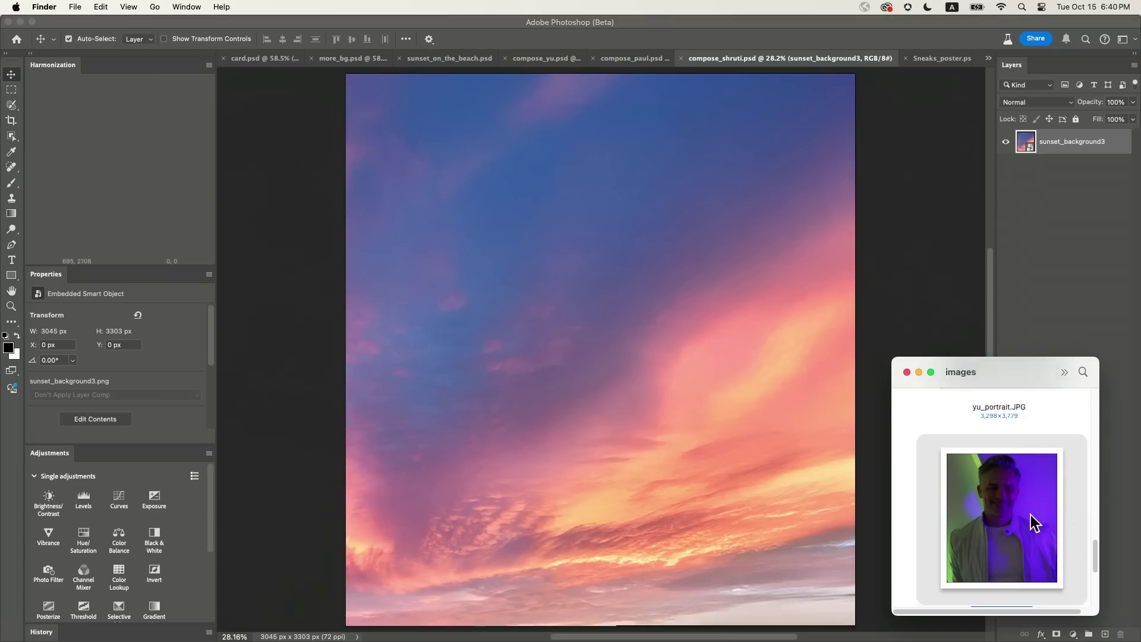
scroll(1034, 523, "down", 3)
left_click_drag(1022, 506, 677, 413)
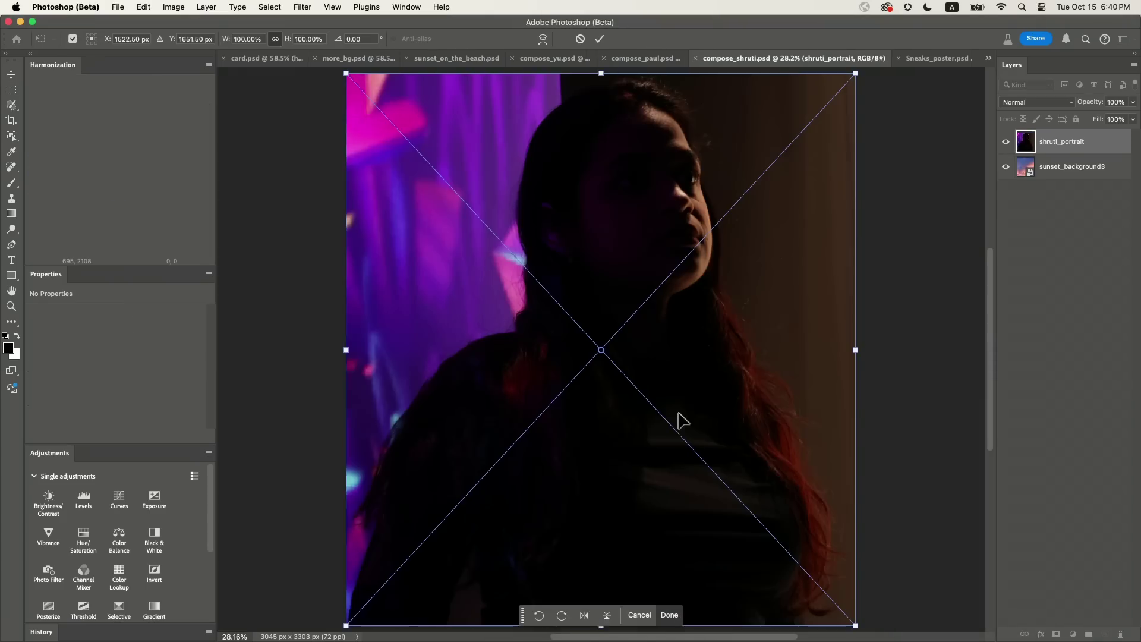
left_click(670, 615)
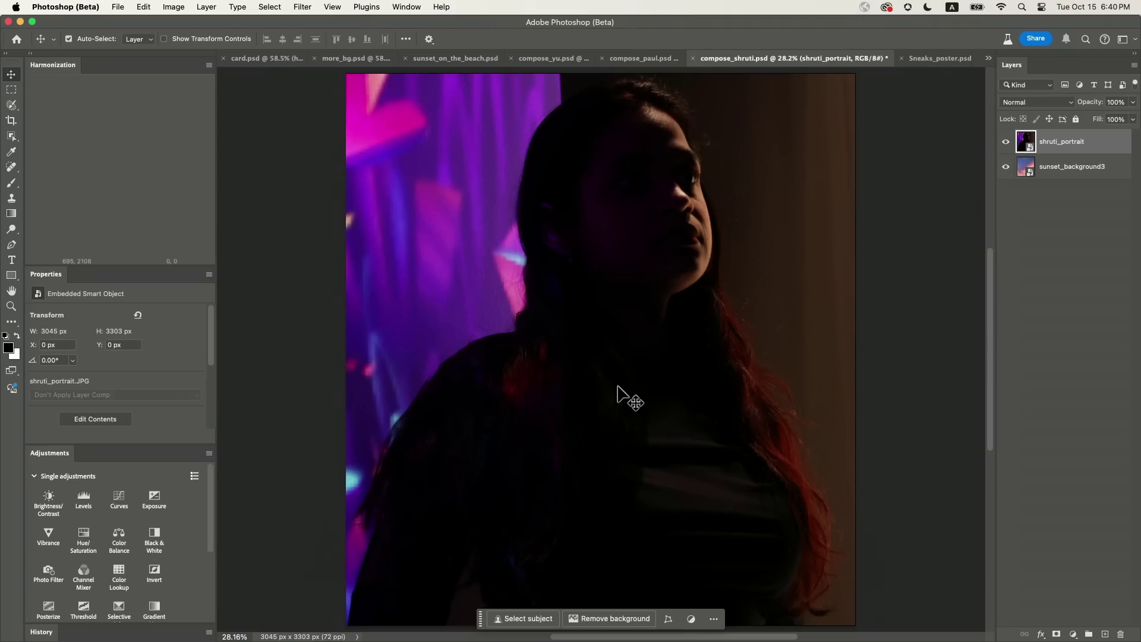
Step: Remove shruti_portrait's background, harmonize her with the sunset, and compare with the harmonized layer toggled
left_click(612, 618)
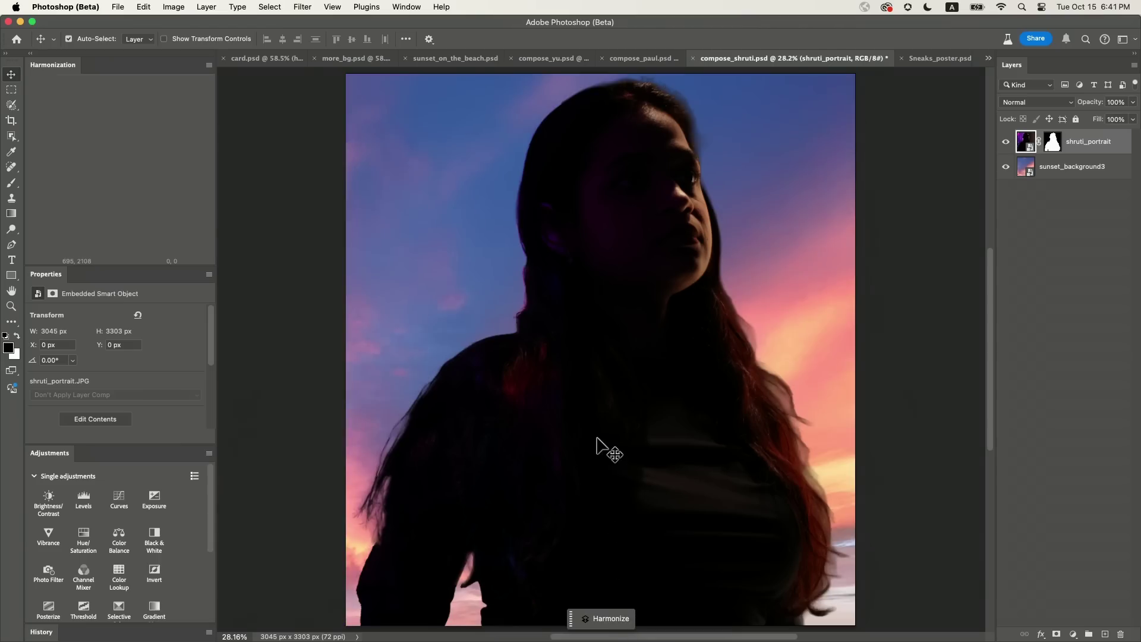
left_click(613, 621)
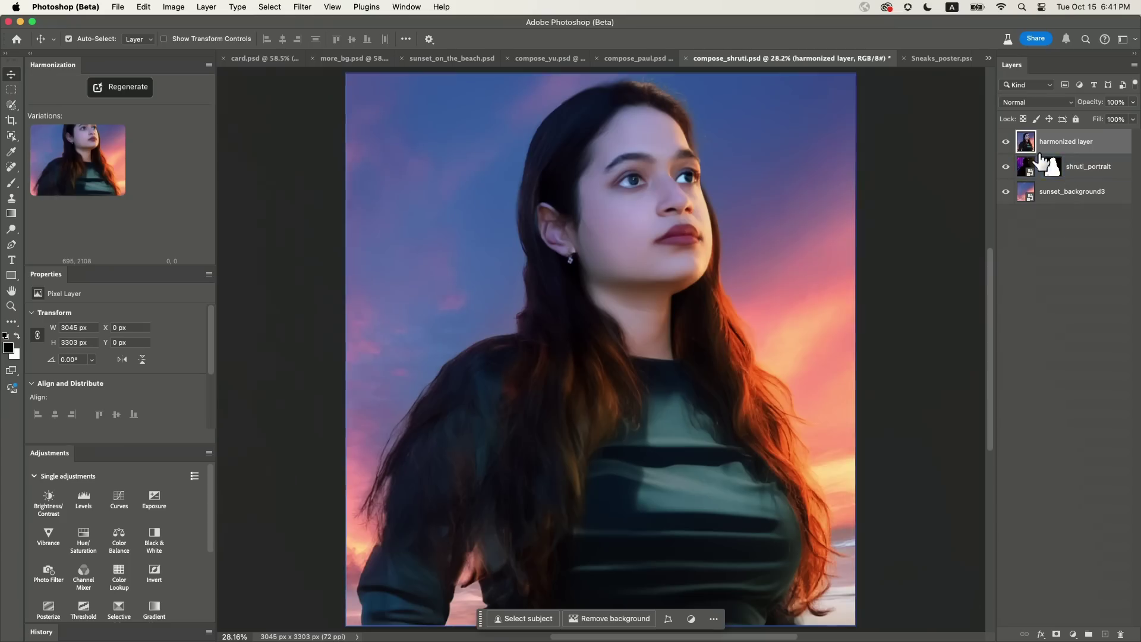
left_click(1004, 142)
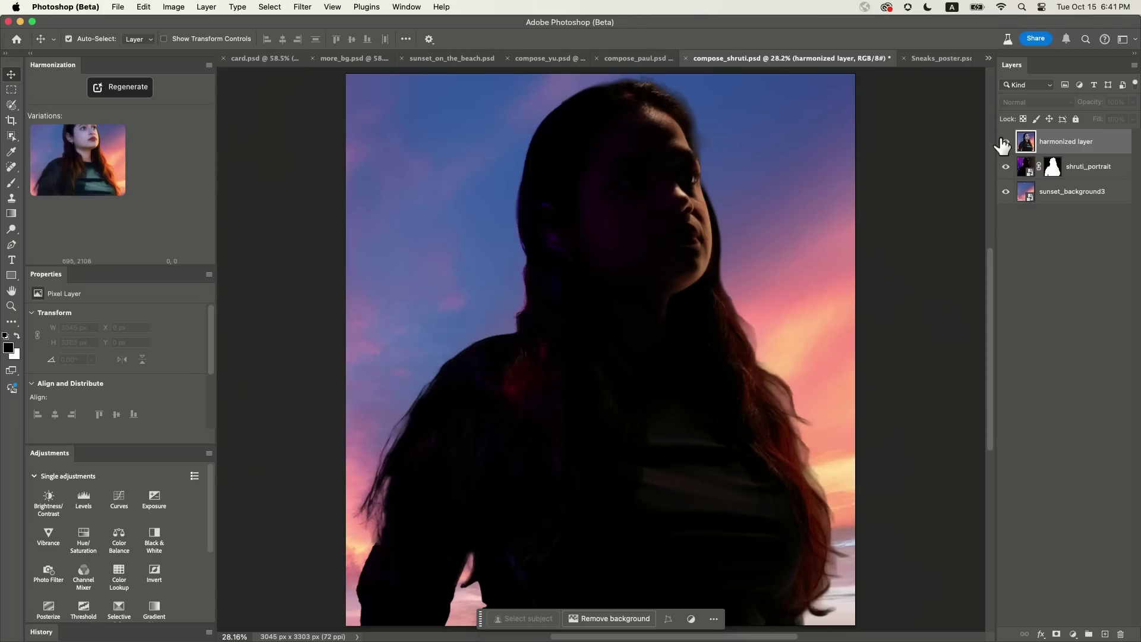
left_click(1003, 142)
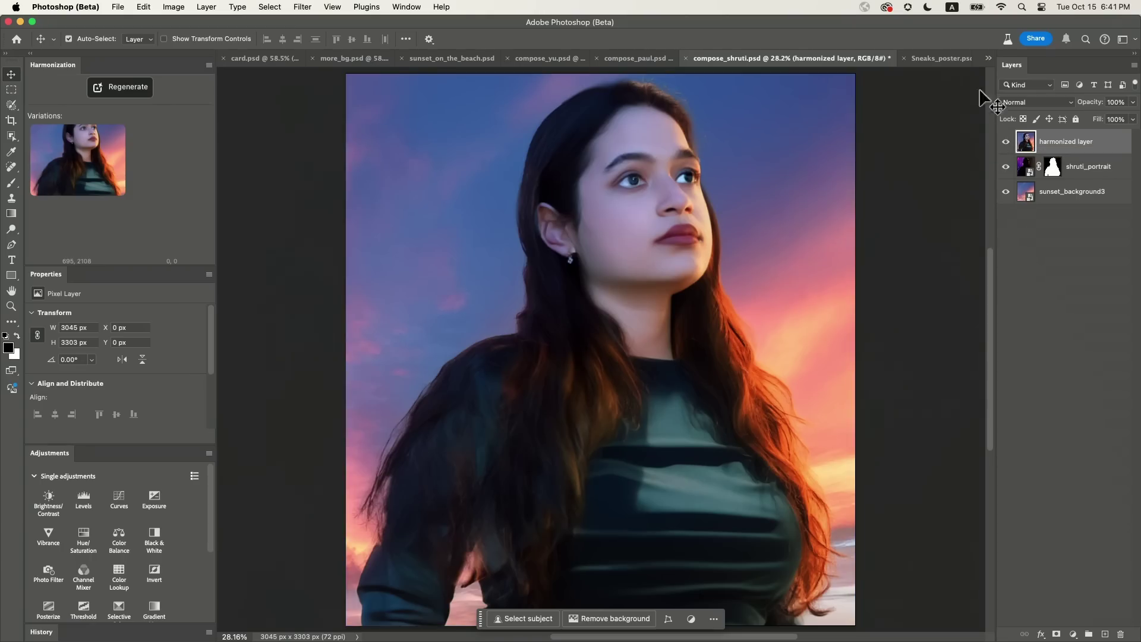
left_click_drag(1026, 143, 1001, 147)
left_click(1001, 144)
left_click(1002, 143)
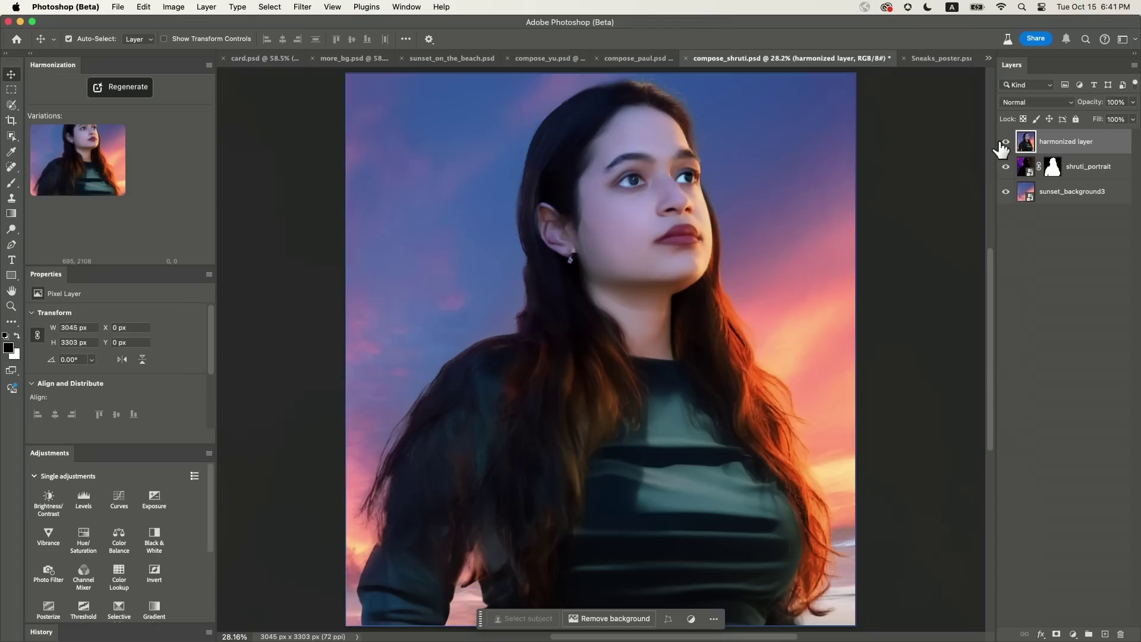
Step: Switch to Sneaks_poster.psd and toggle the Before group's visibility to view the unblended collage
left_click(947, 63)
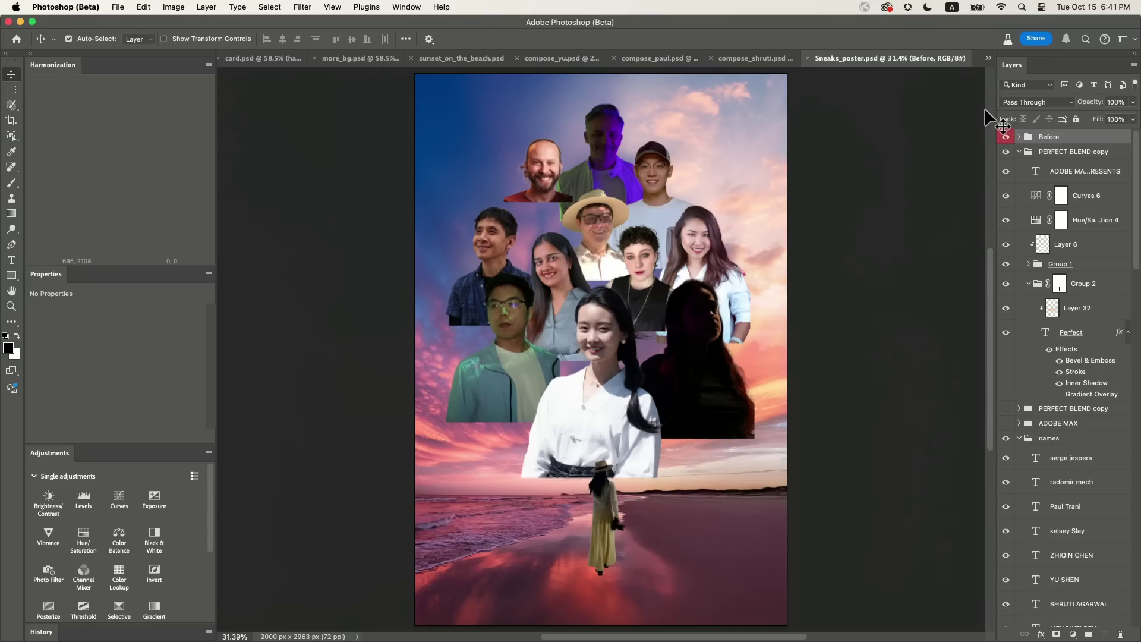
left_click(1003, 136)
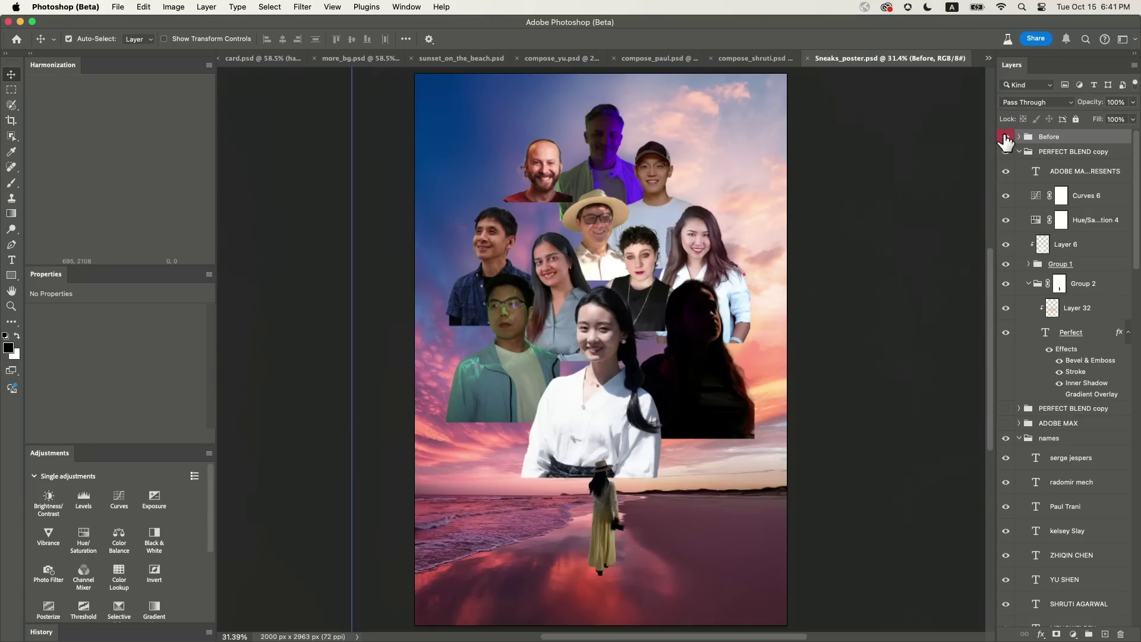
left_click(1004, 136)
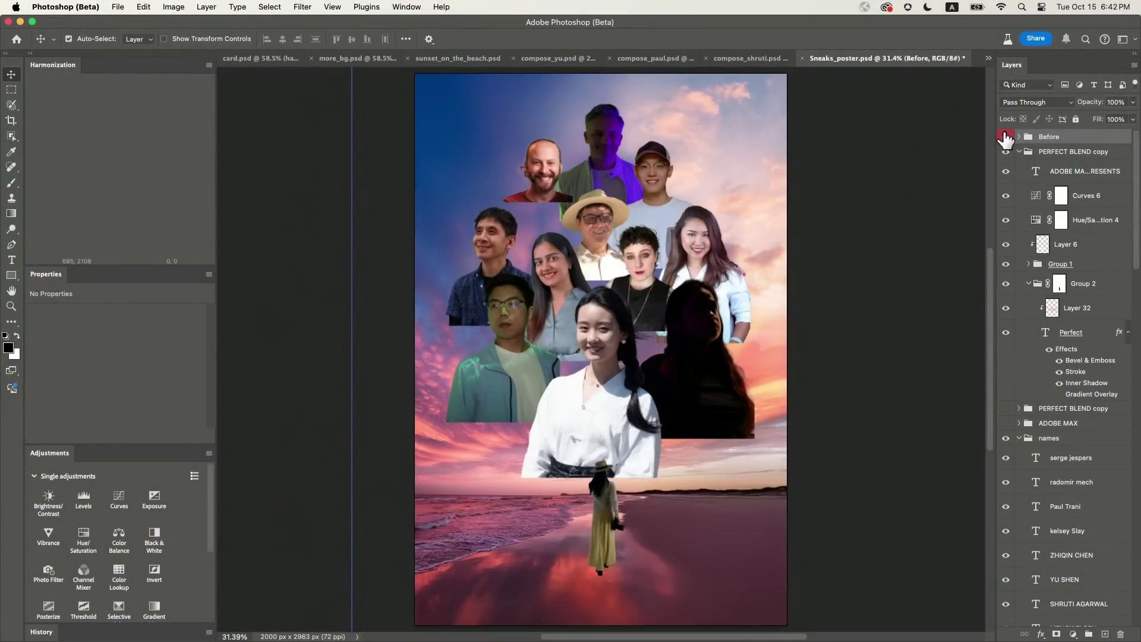
Step: Hide the Before group to reveal the finished PROJECT PERFECT BLEND poster
left_click(1005, 137)
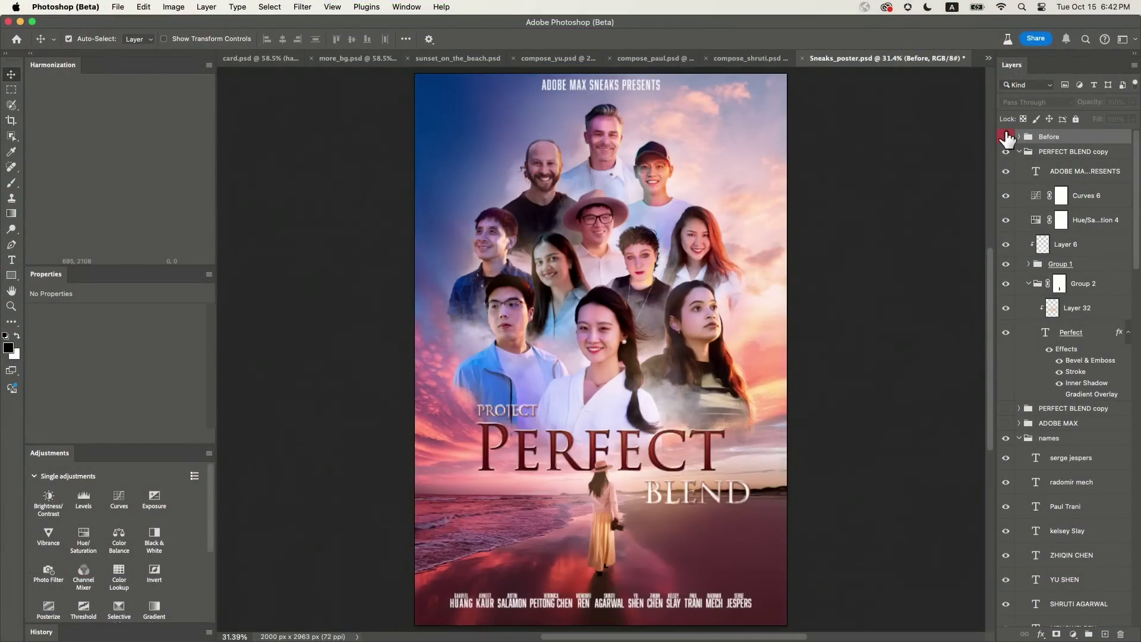